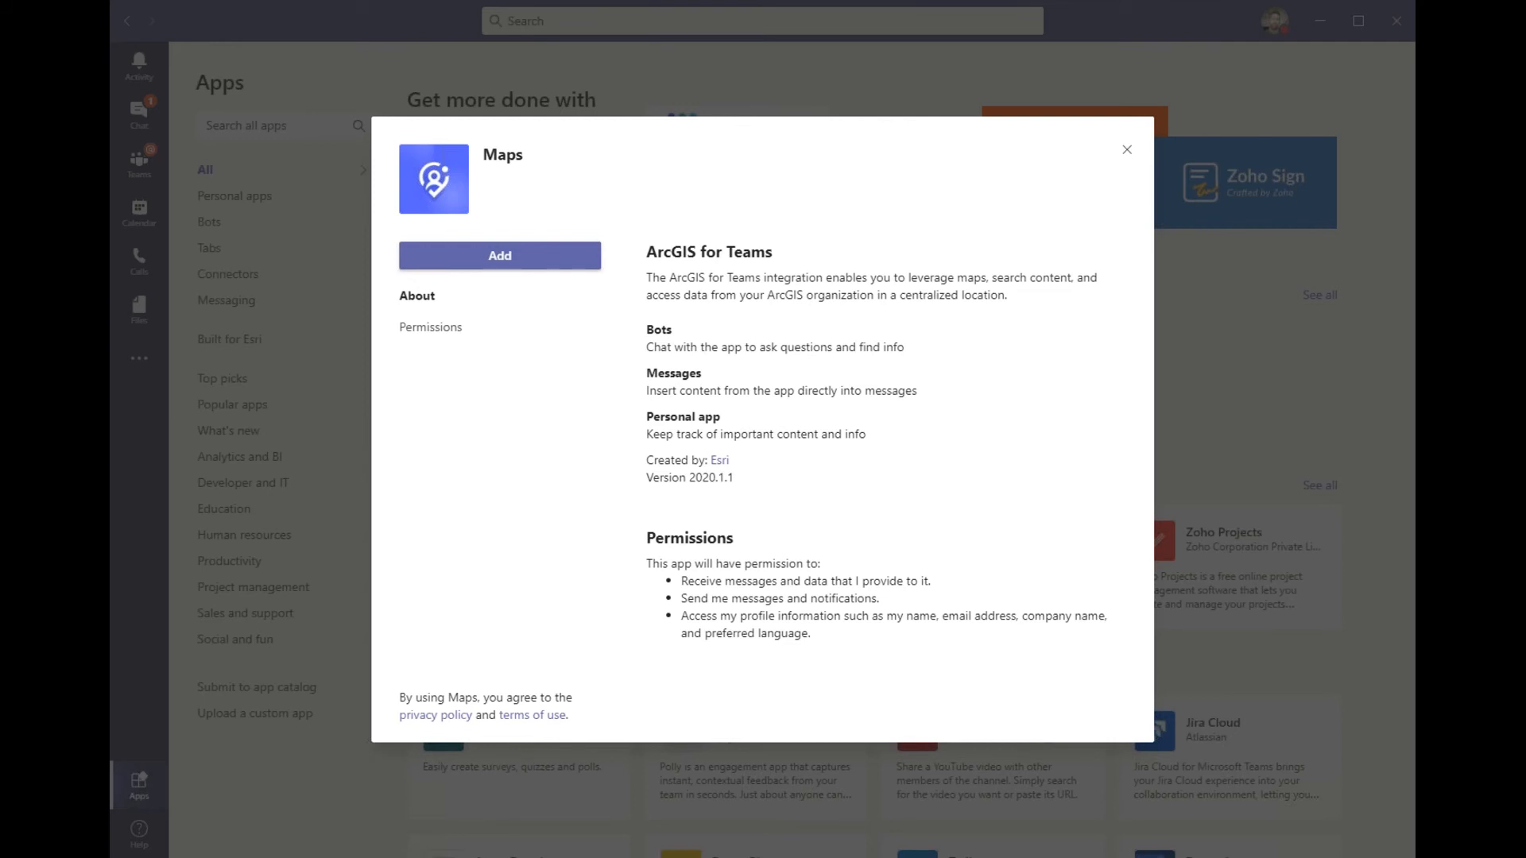
Add the Maps app to Teams and sign in to ArcGIS Online from its welcome card
click(515, 269)
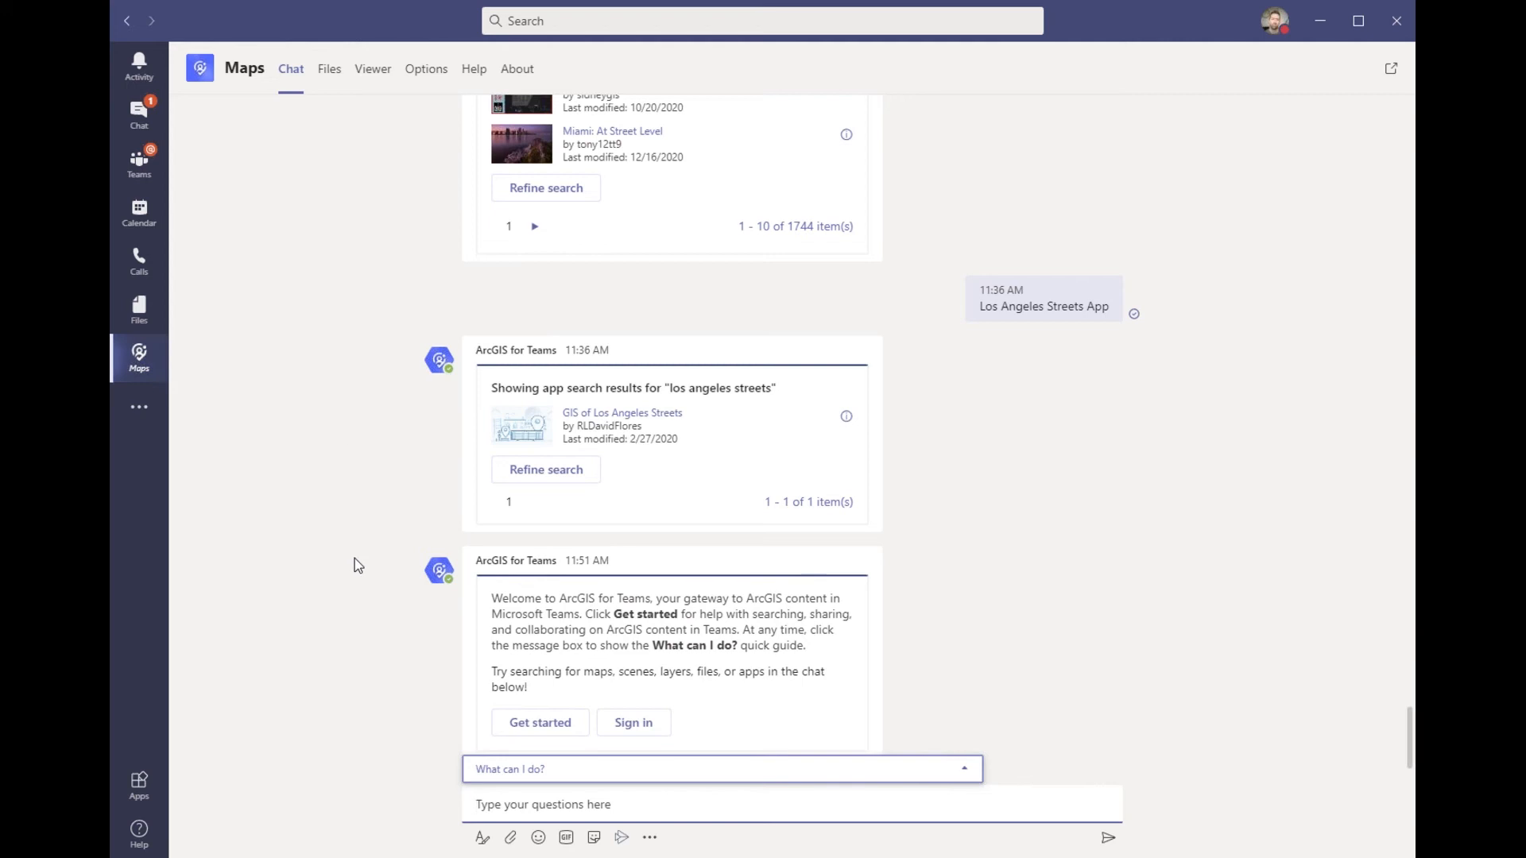
click(653, 730)
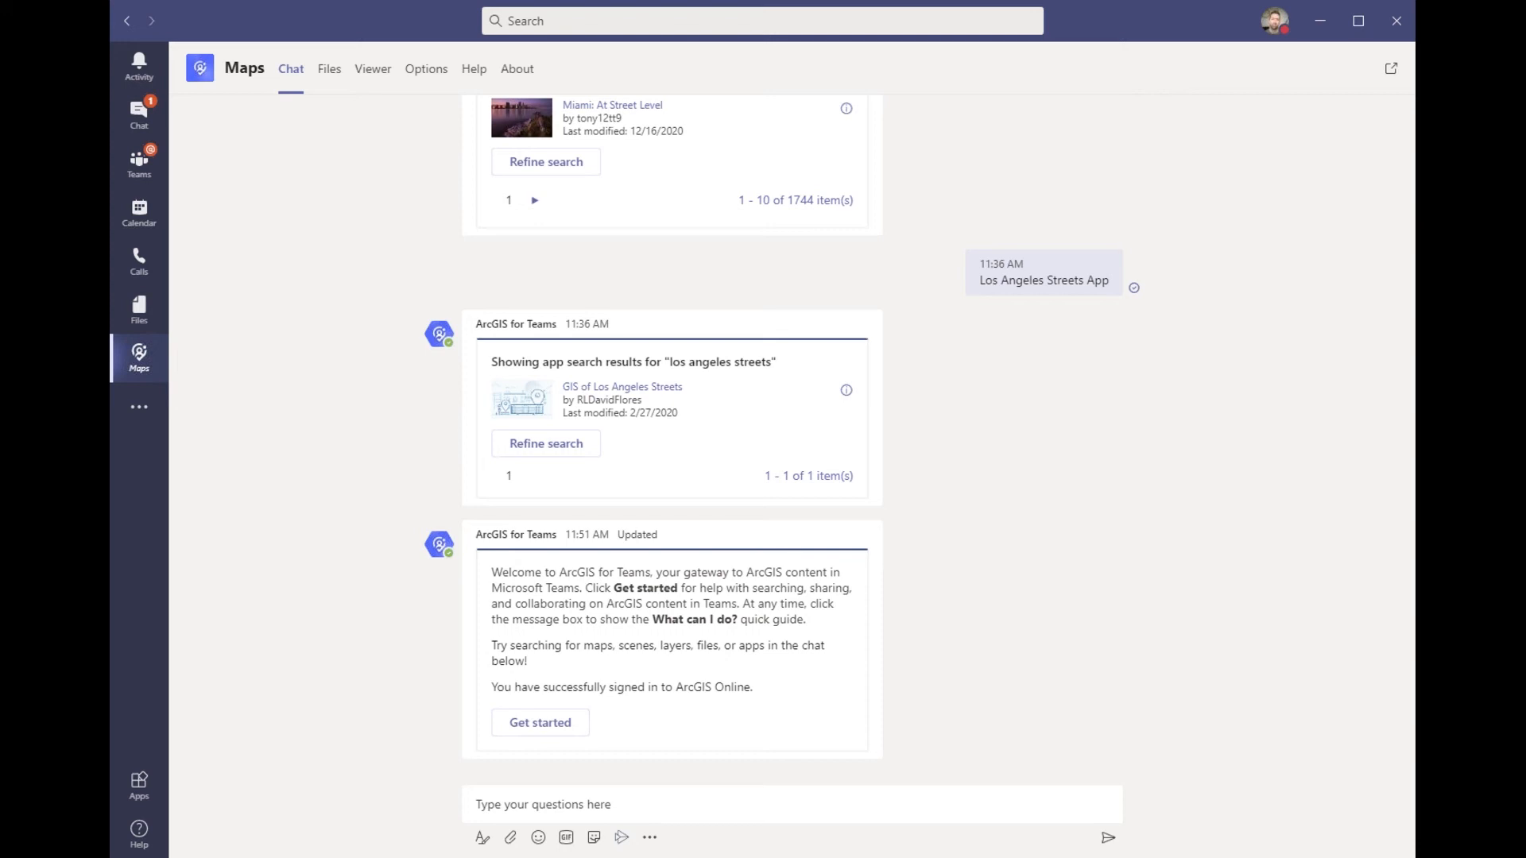
Search public content for 'Streets App', preview Shared Streets Survey Results details, then close them
click(624, 804)
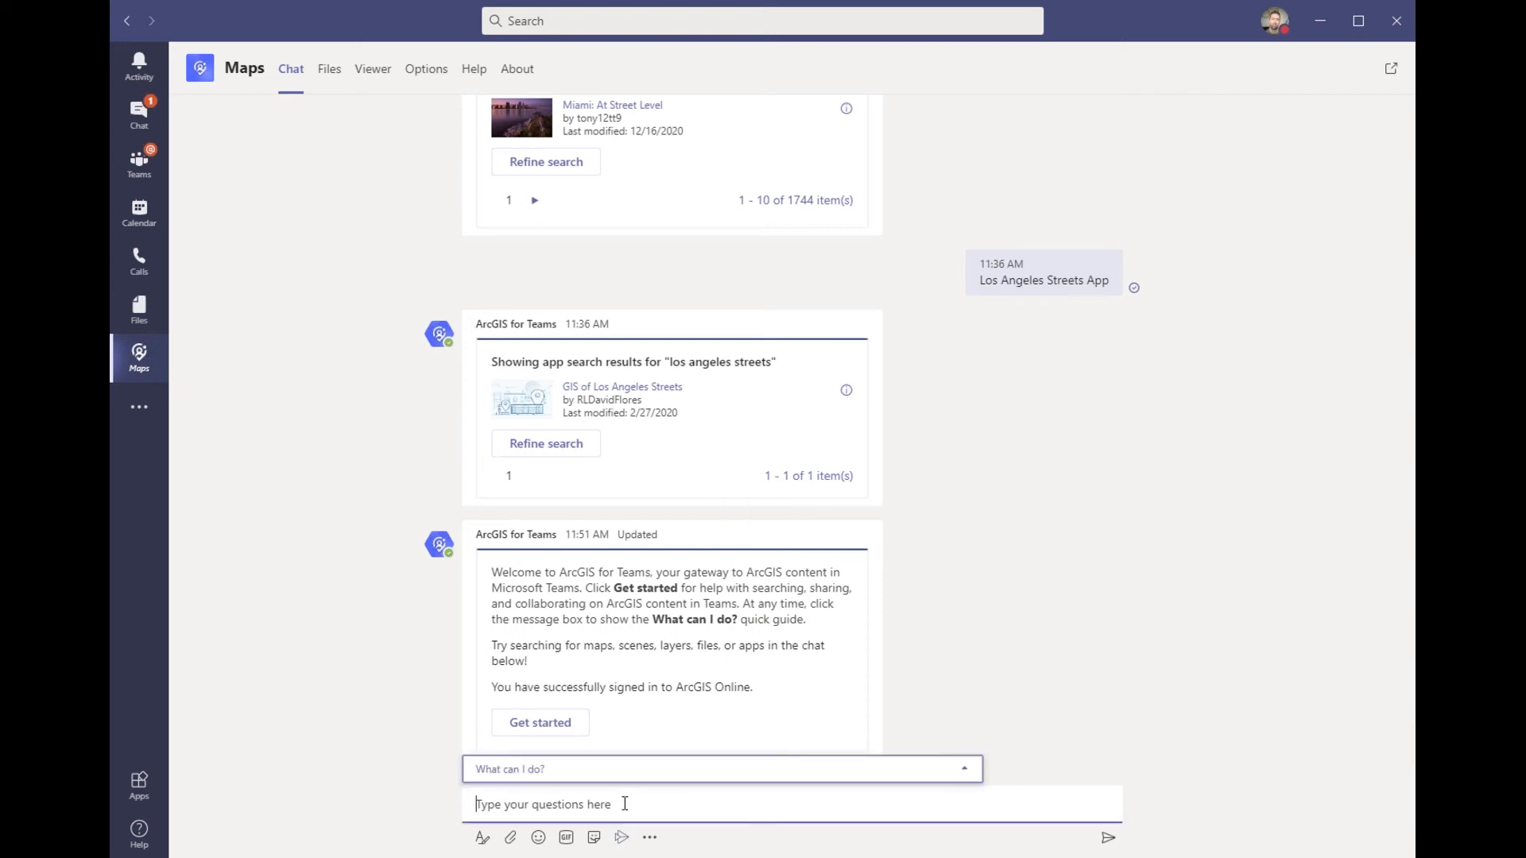
text(Str)
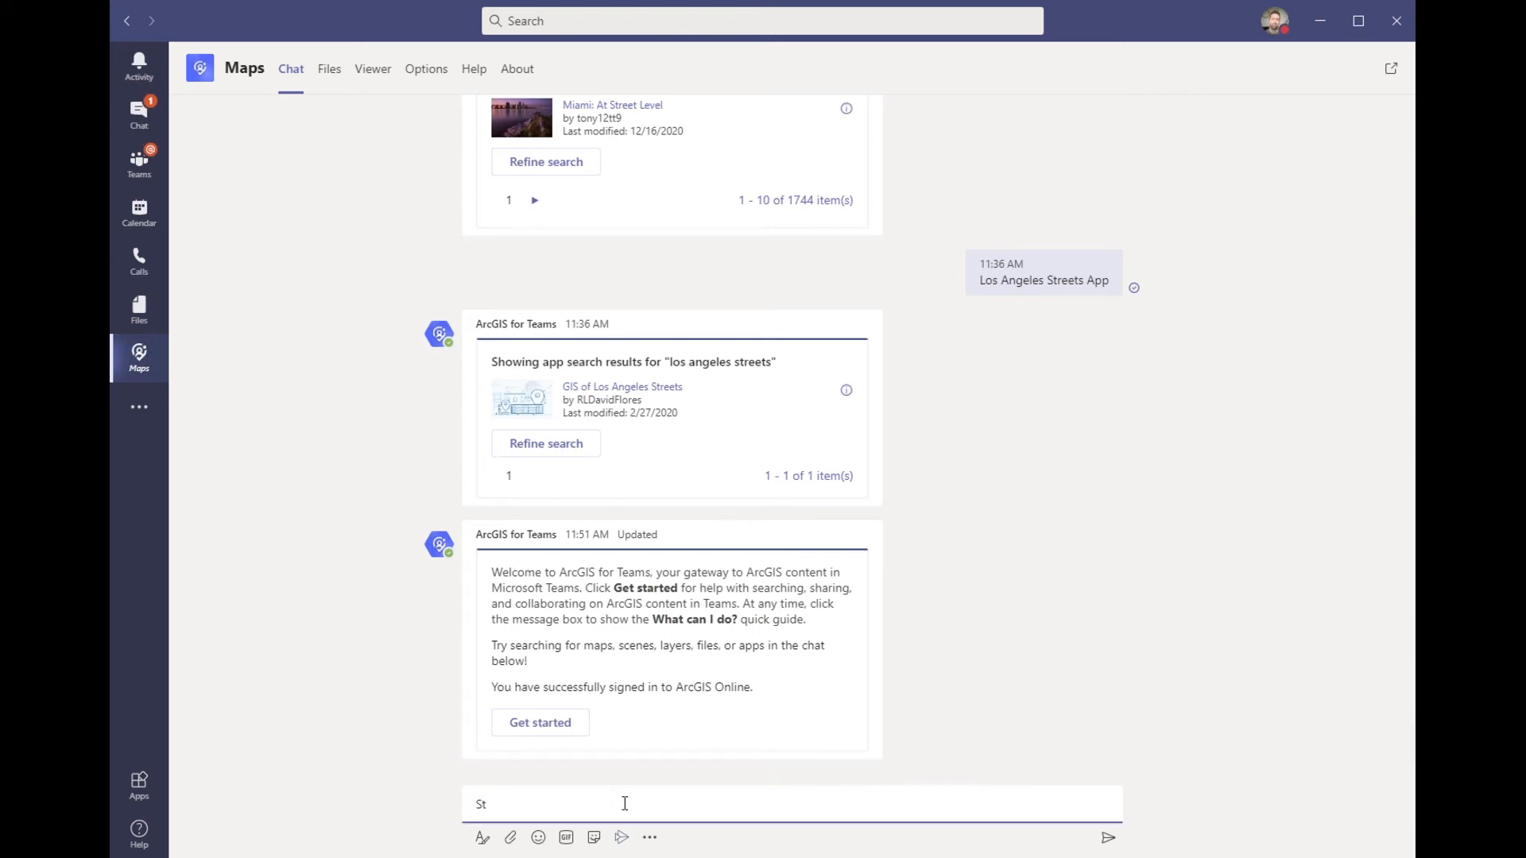
text(eets A)
text(pp)
key(Return)
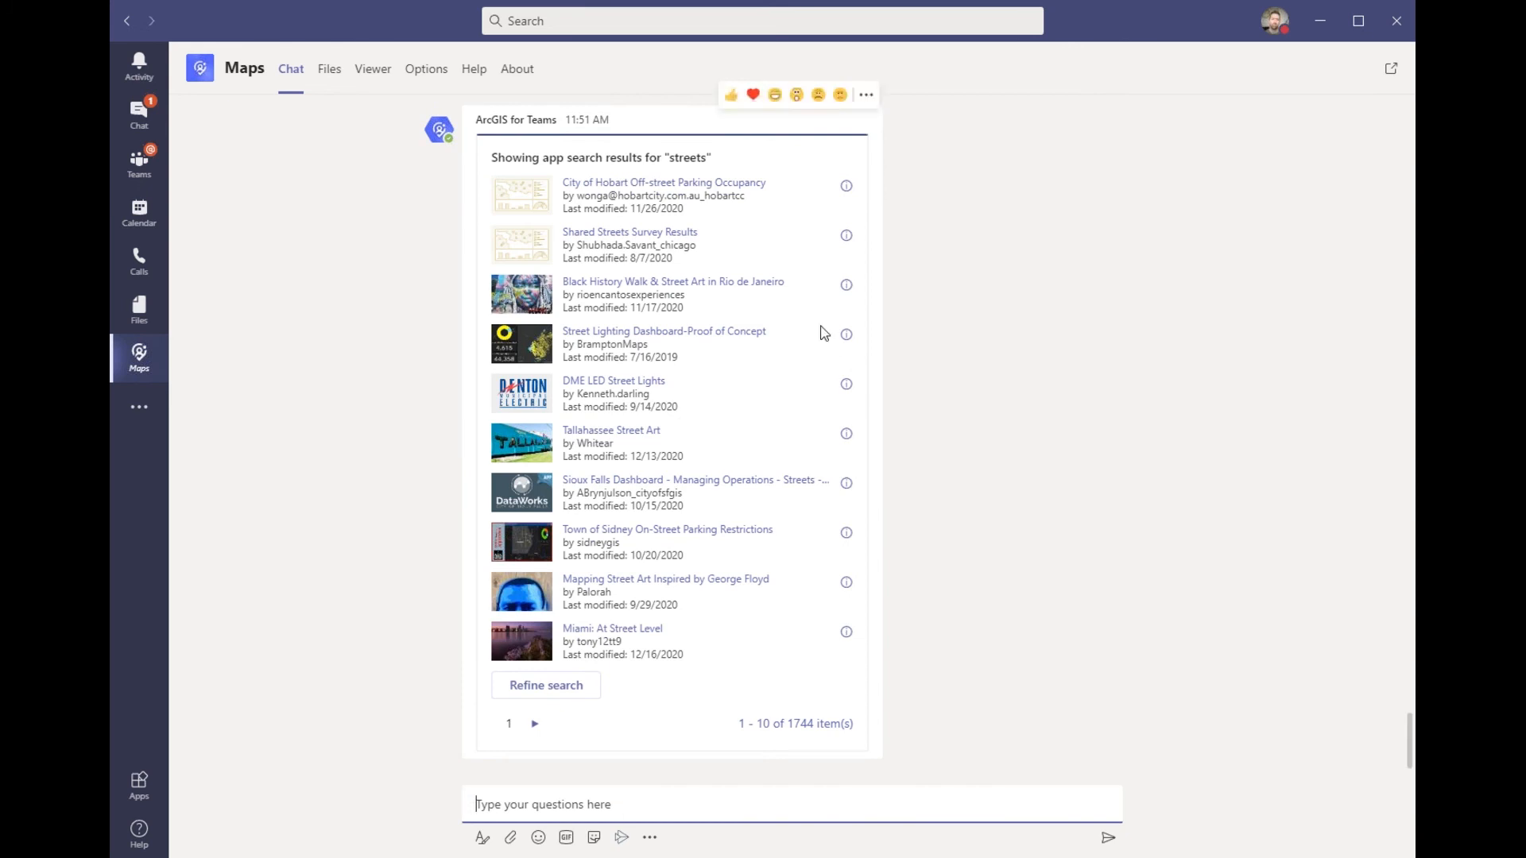
mouse_move(846, 266)
click(847, 239)
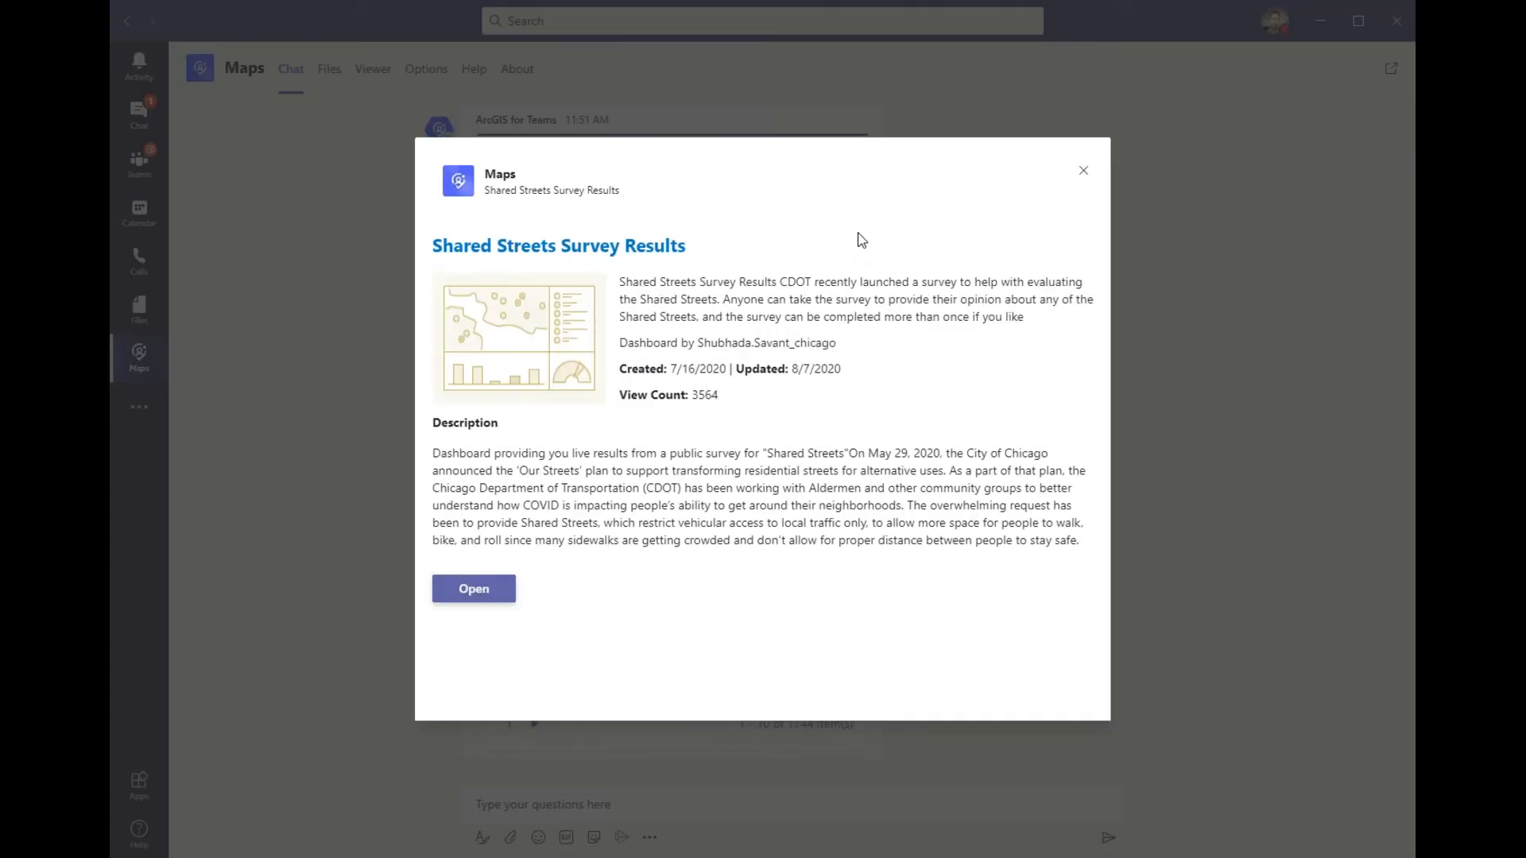
click(1085, 173)
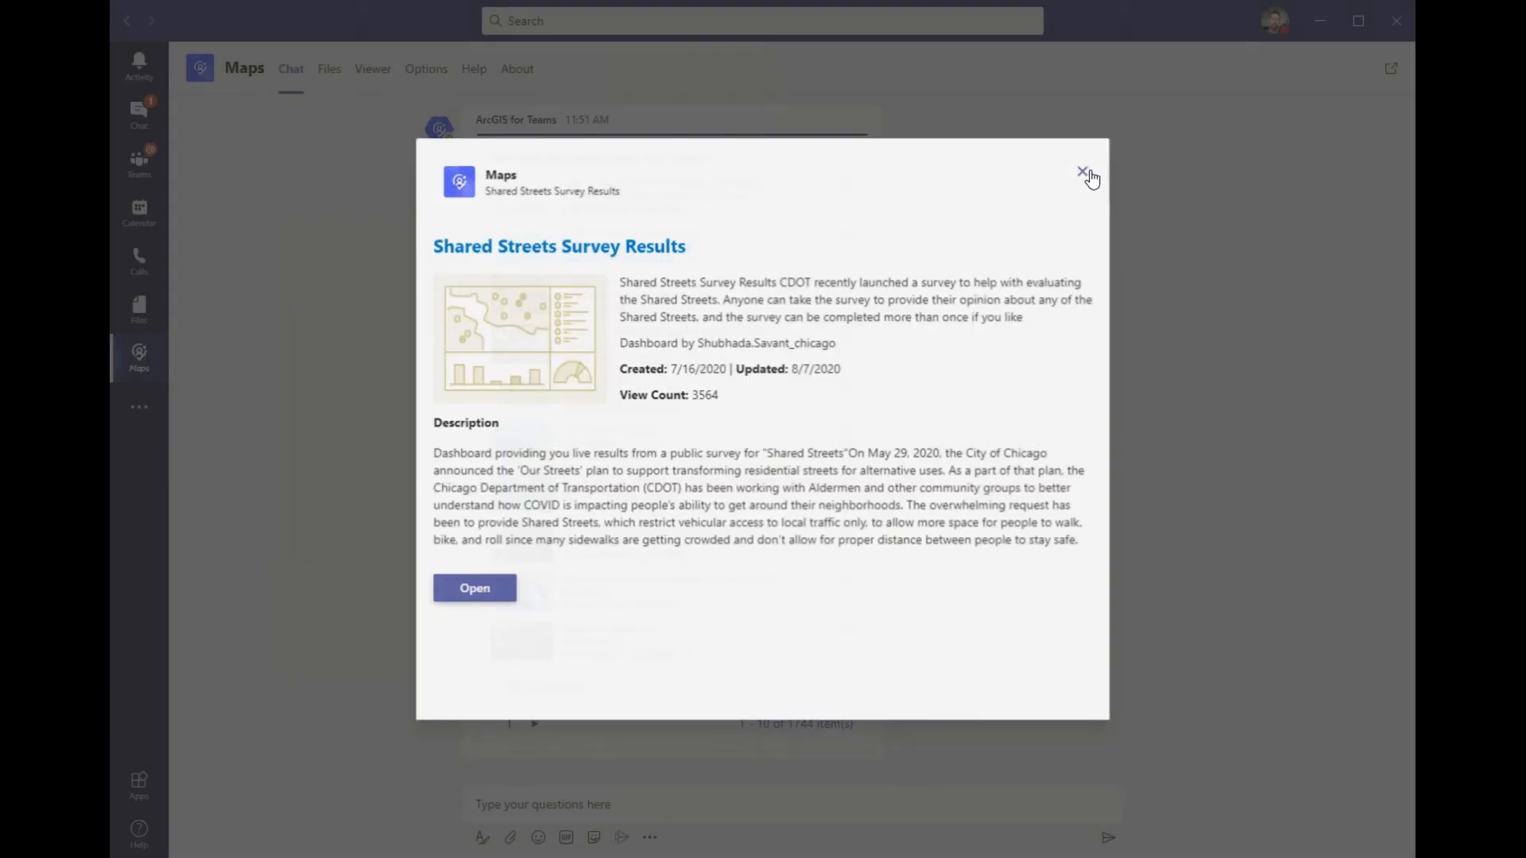
click(1058, 614)
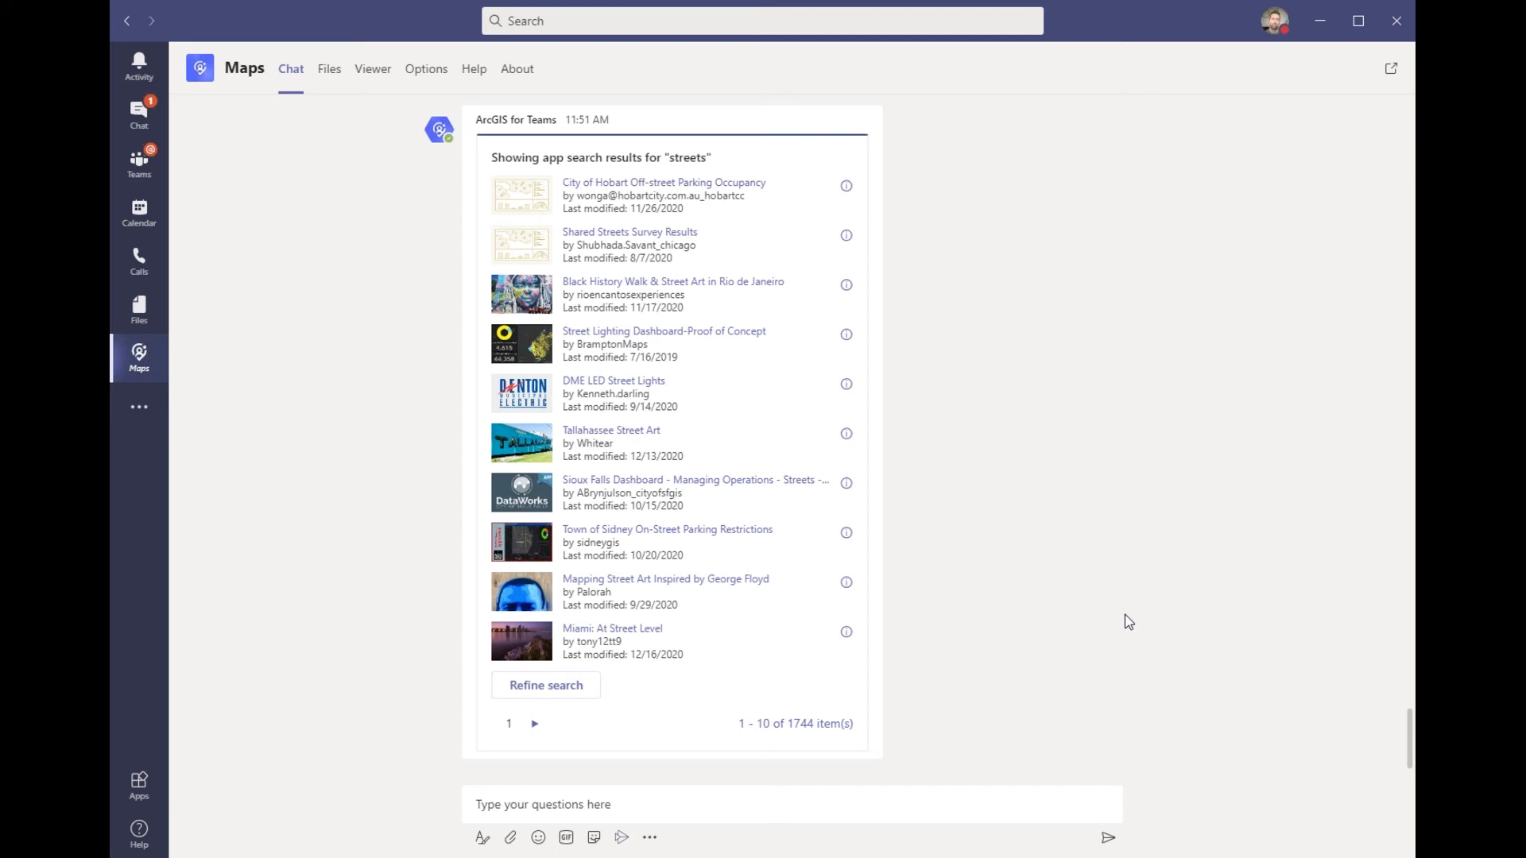
Run a 'Search organization' for 'Streets App' and show the LADOT Health and Safety dashboard details
click(731, 798)
click(913, 773)
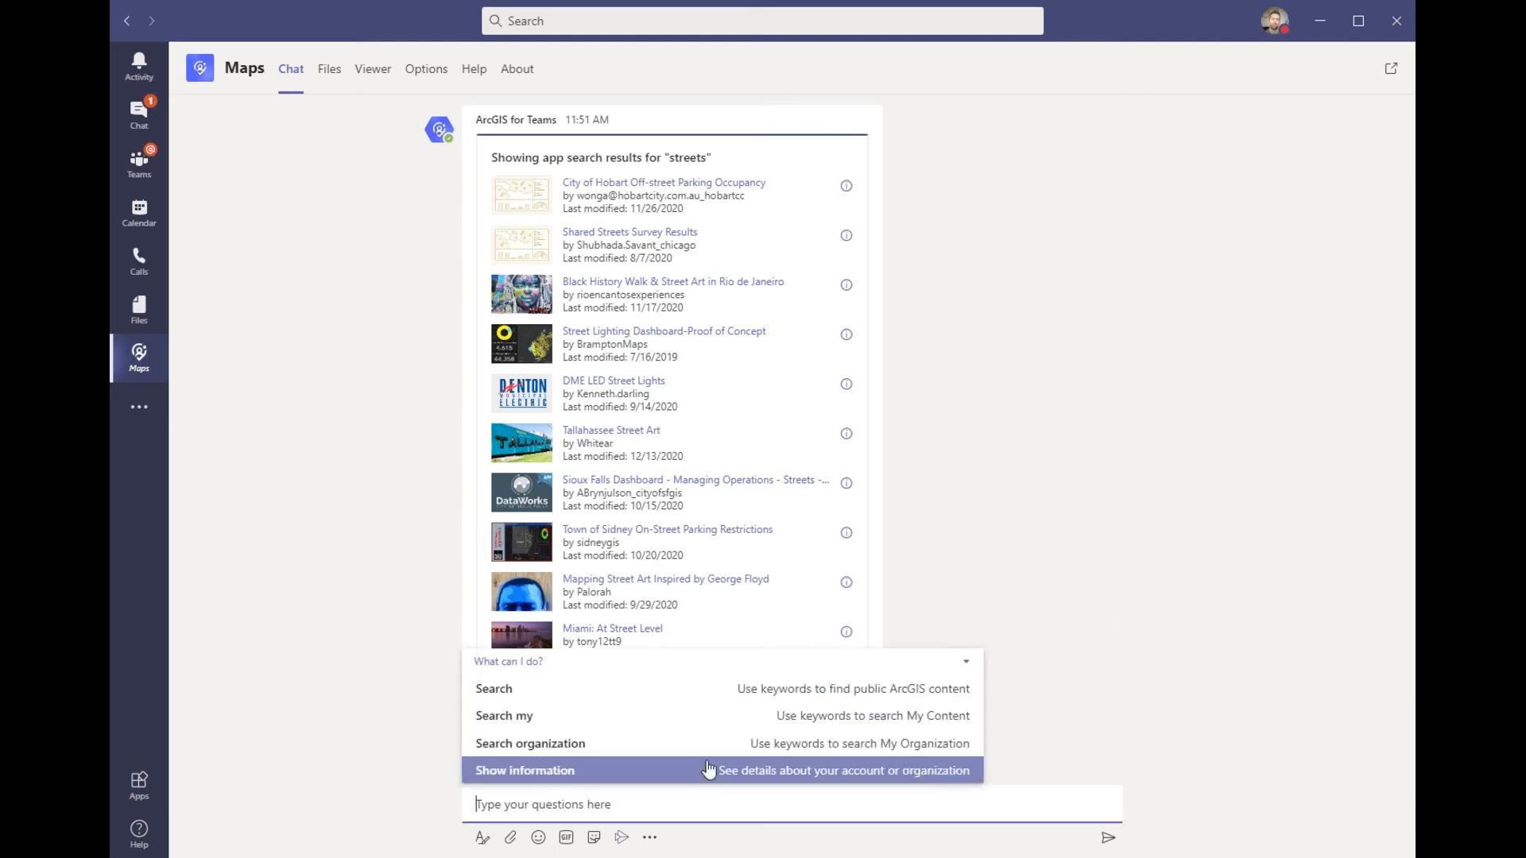
click(603, 758)
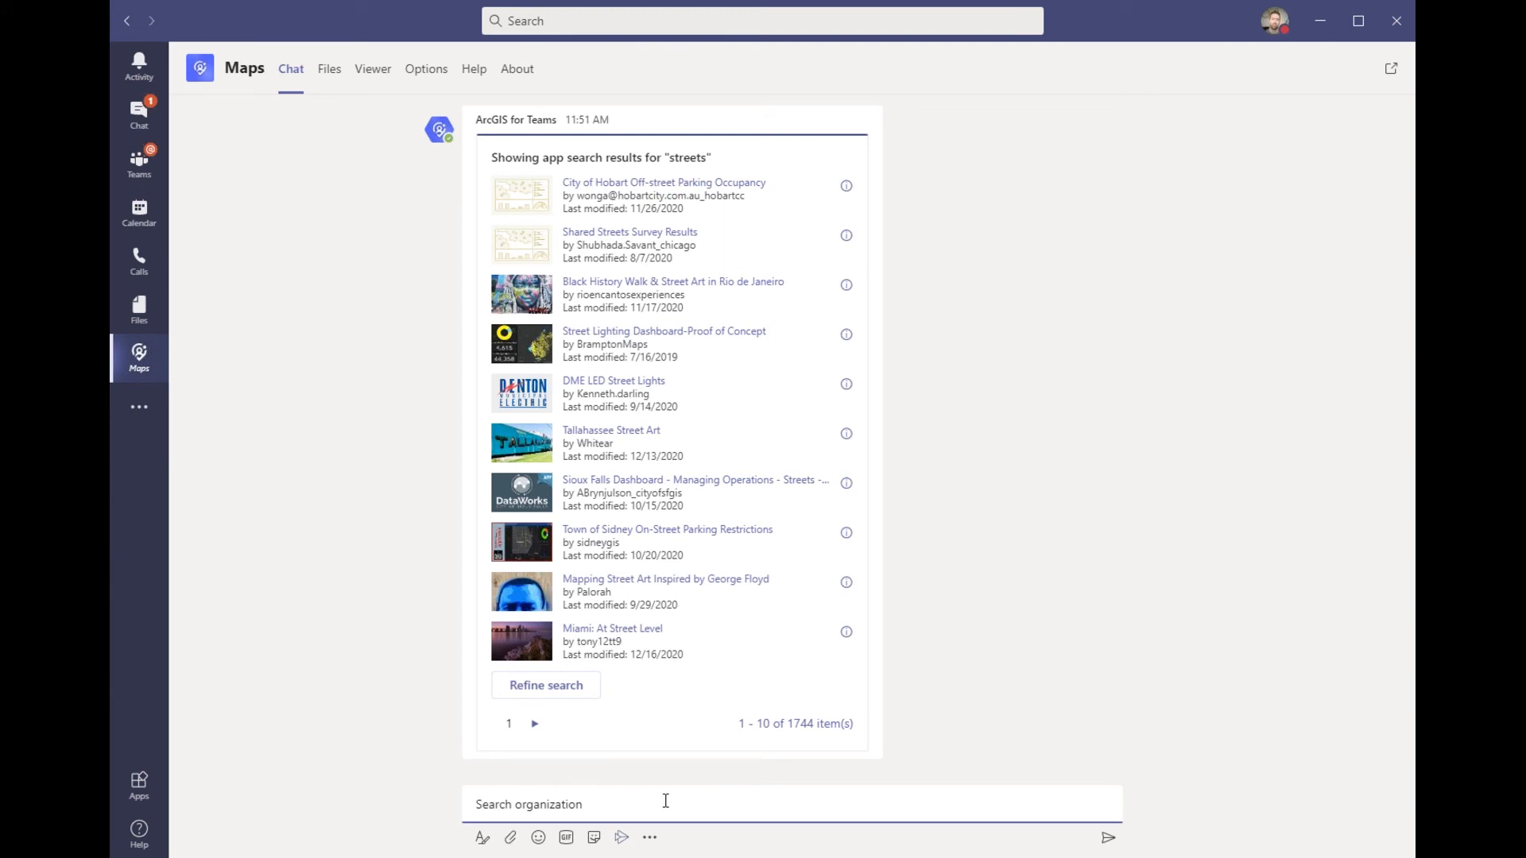
text(Stre)
text(ets Ap)
text(p)
key(Return)
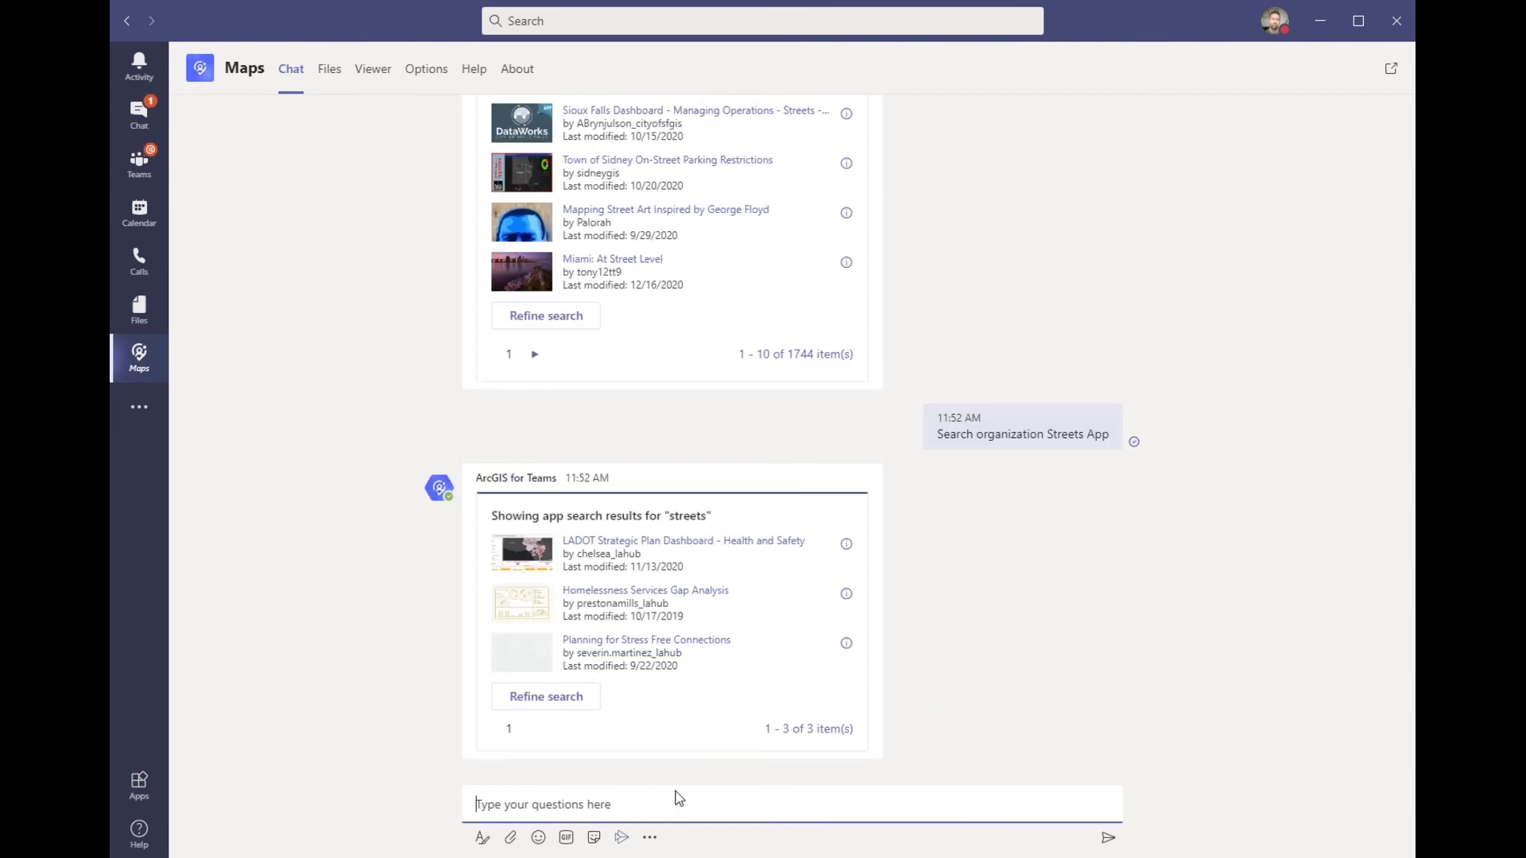
click(846, 549)
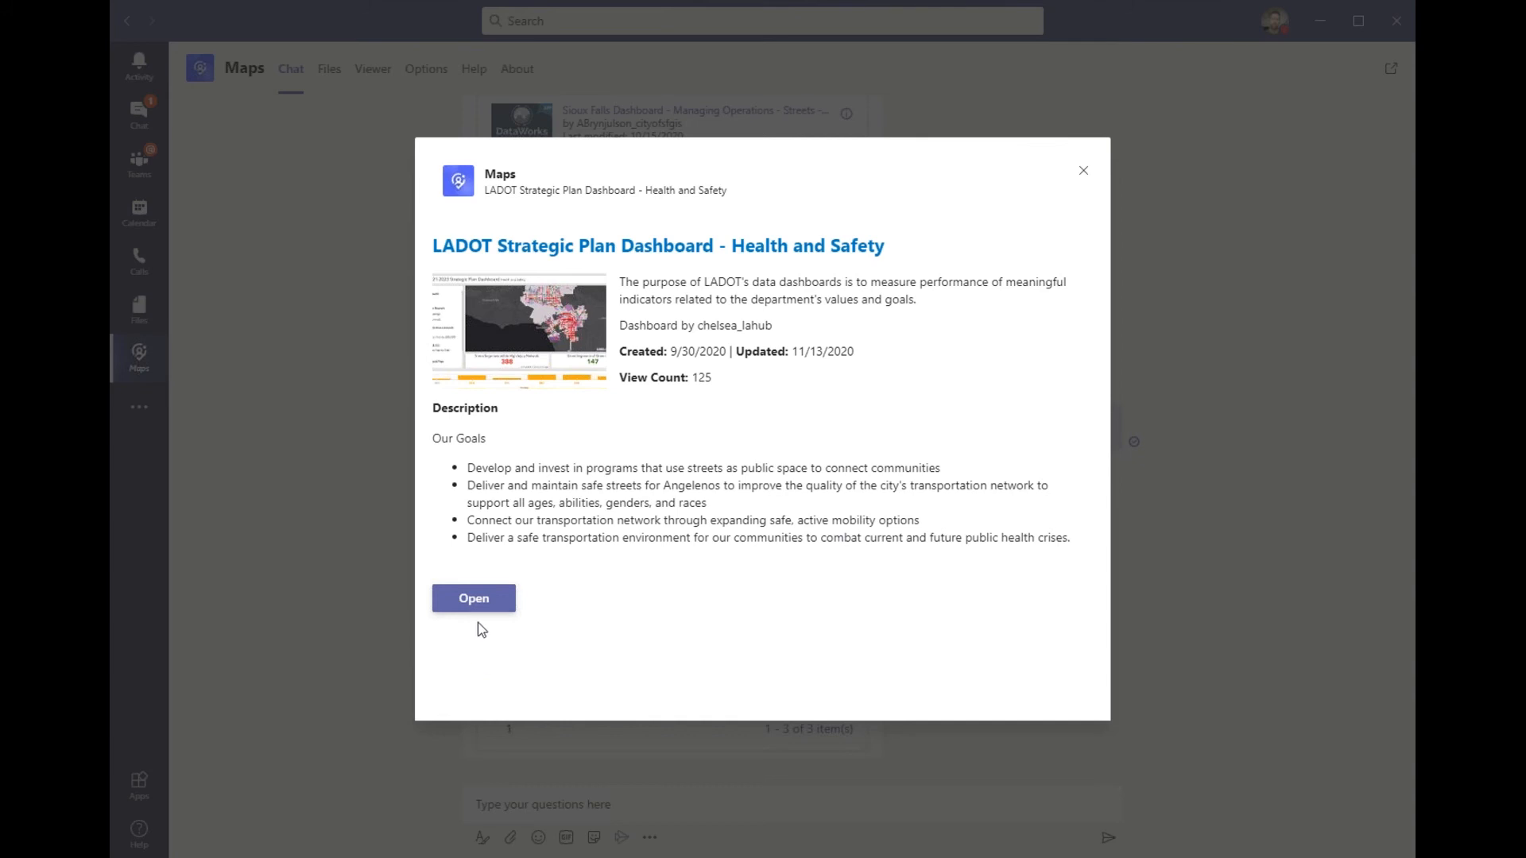
View the LADOT dashboard in the viewer and show the Planned Green Network segments
click(483, 601)
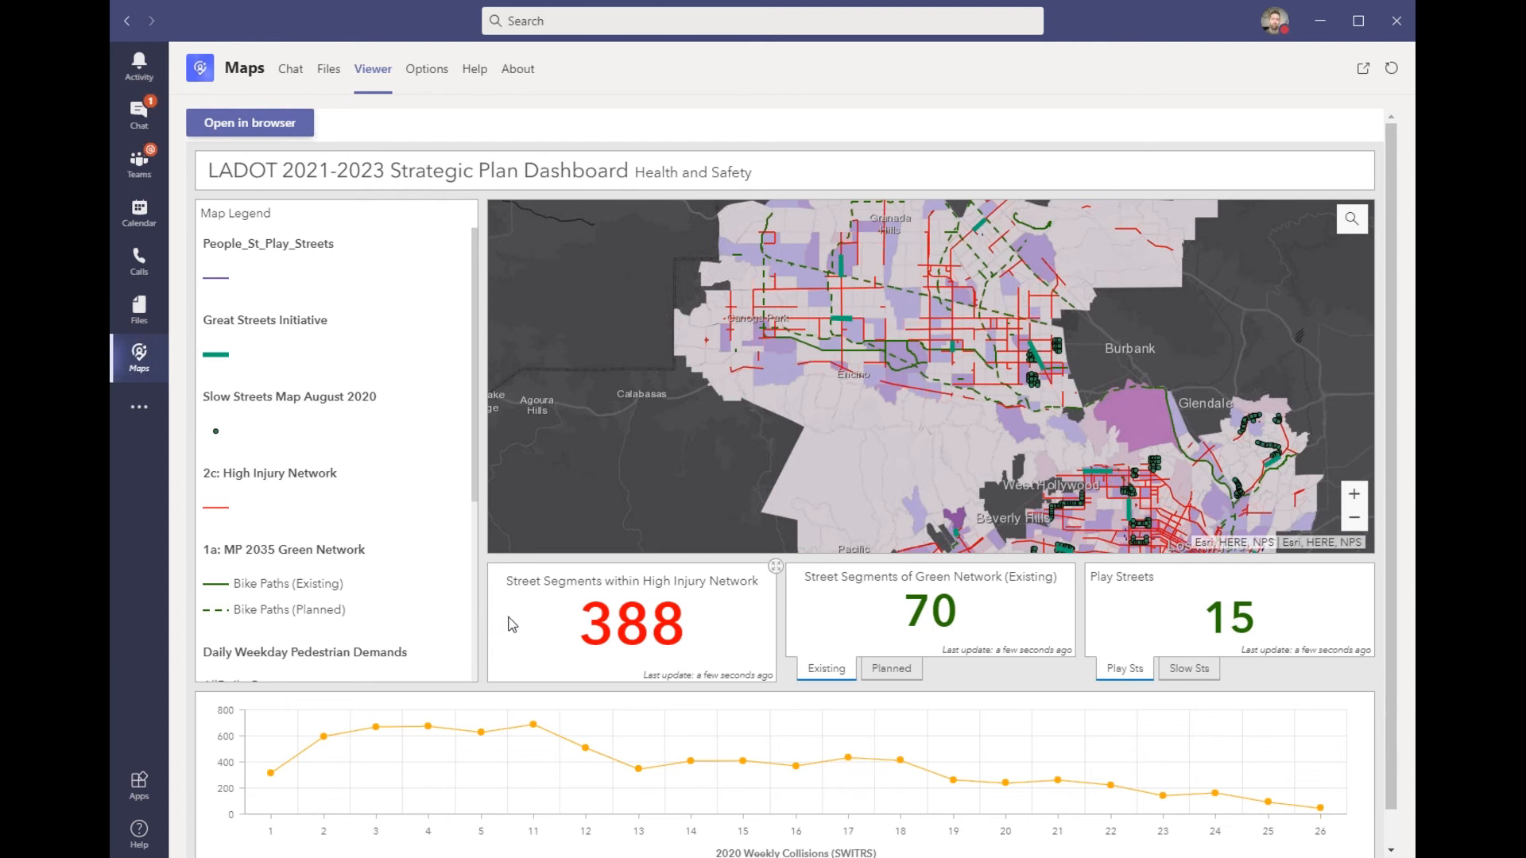
mouse_move(826, 668)
click(915, 675)
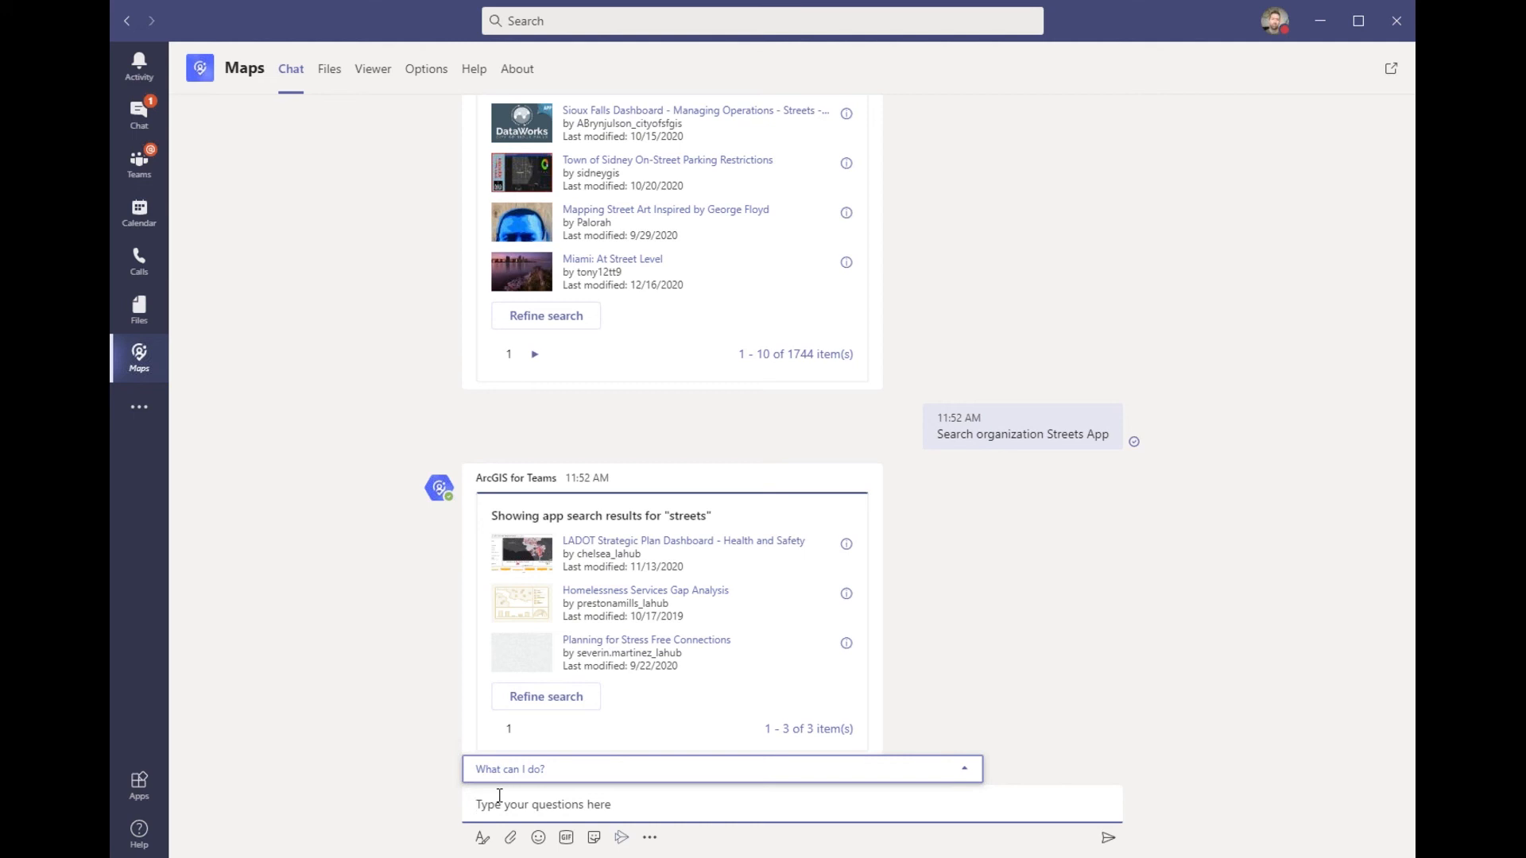
text(F)
text(eedba)
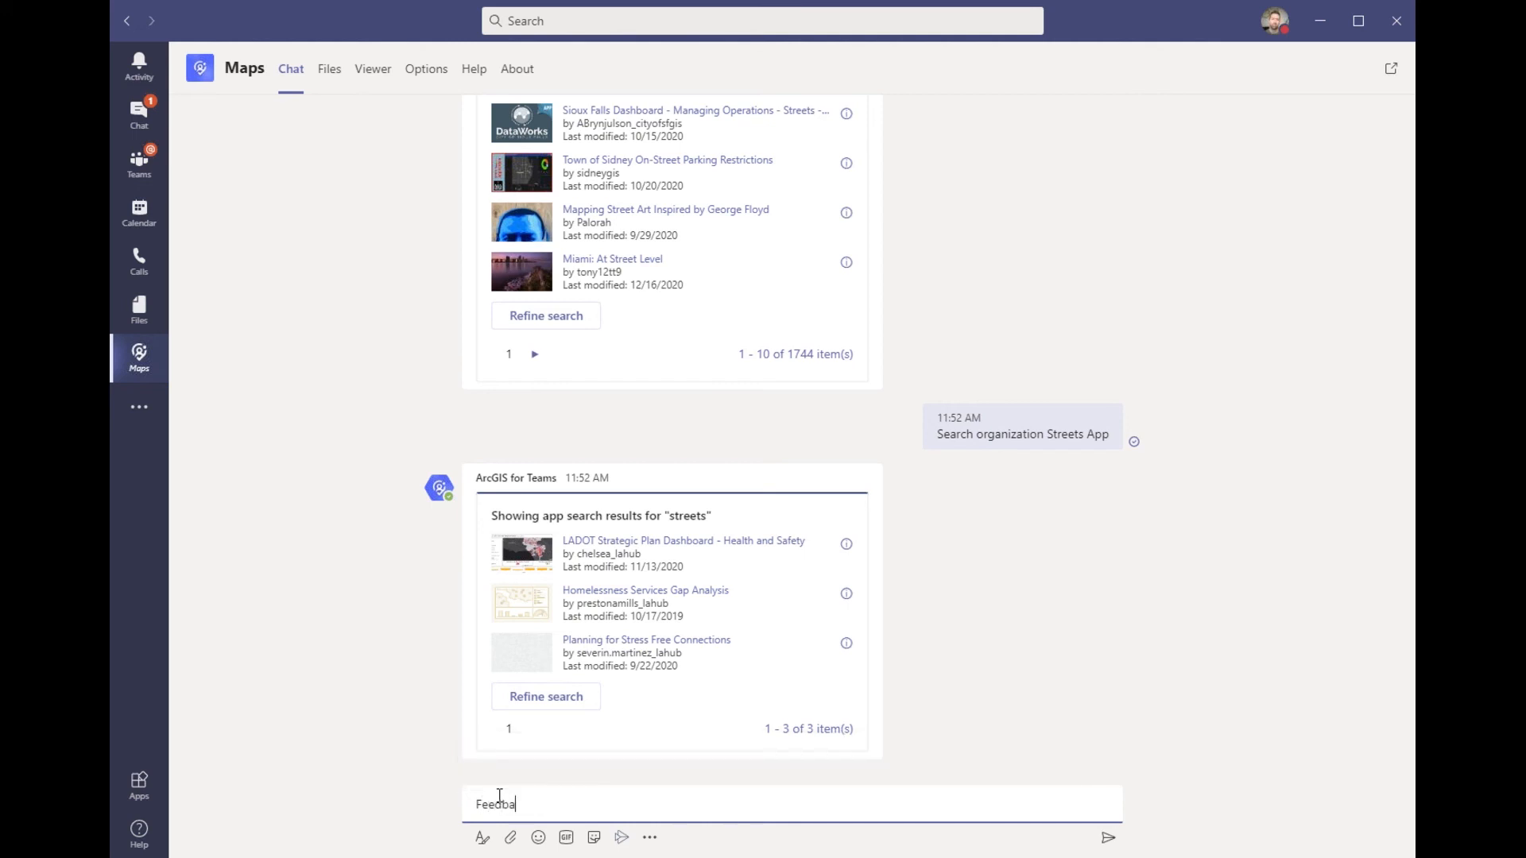
text(ck)
Send a public search for 'Feedback' to the Maps bot
key(Return)
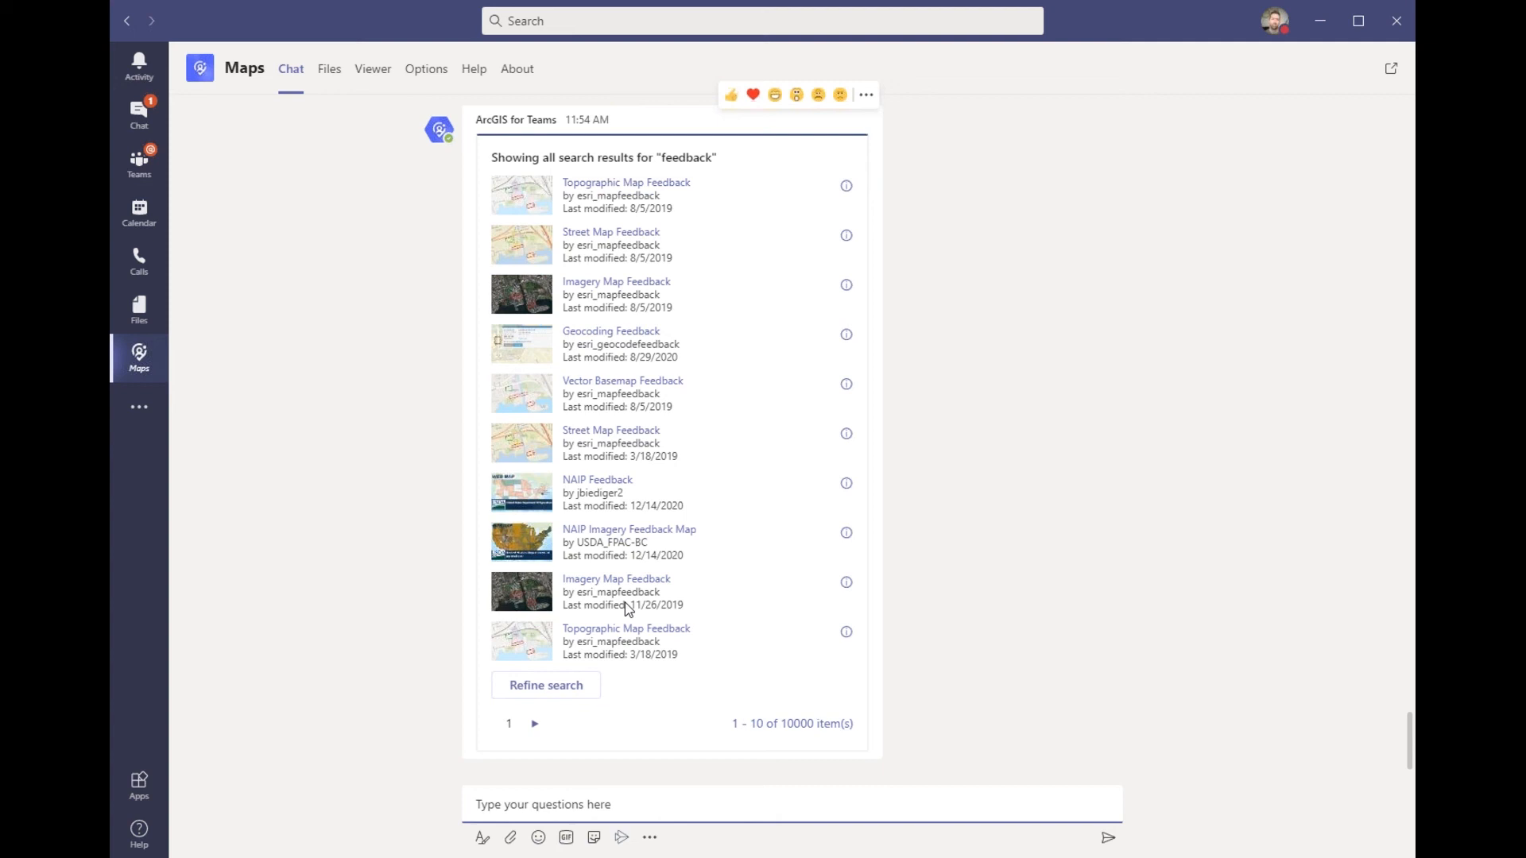
Load Street Map Feedback in the viewer, dismissing the welcome message and legend
mouse_move(611, 242)
click(605, 236)
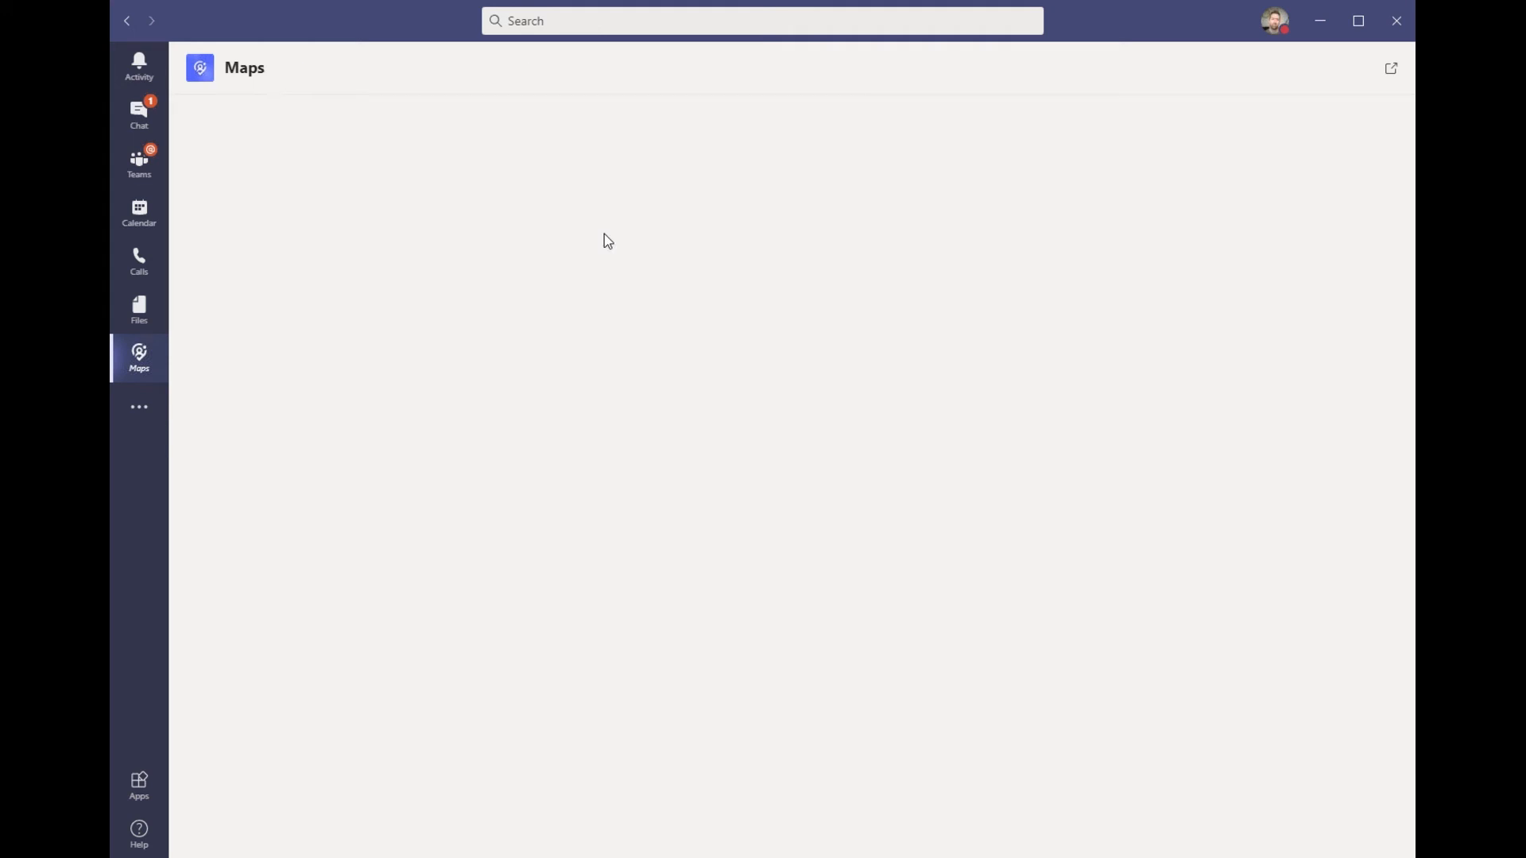
click(1077, 706)
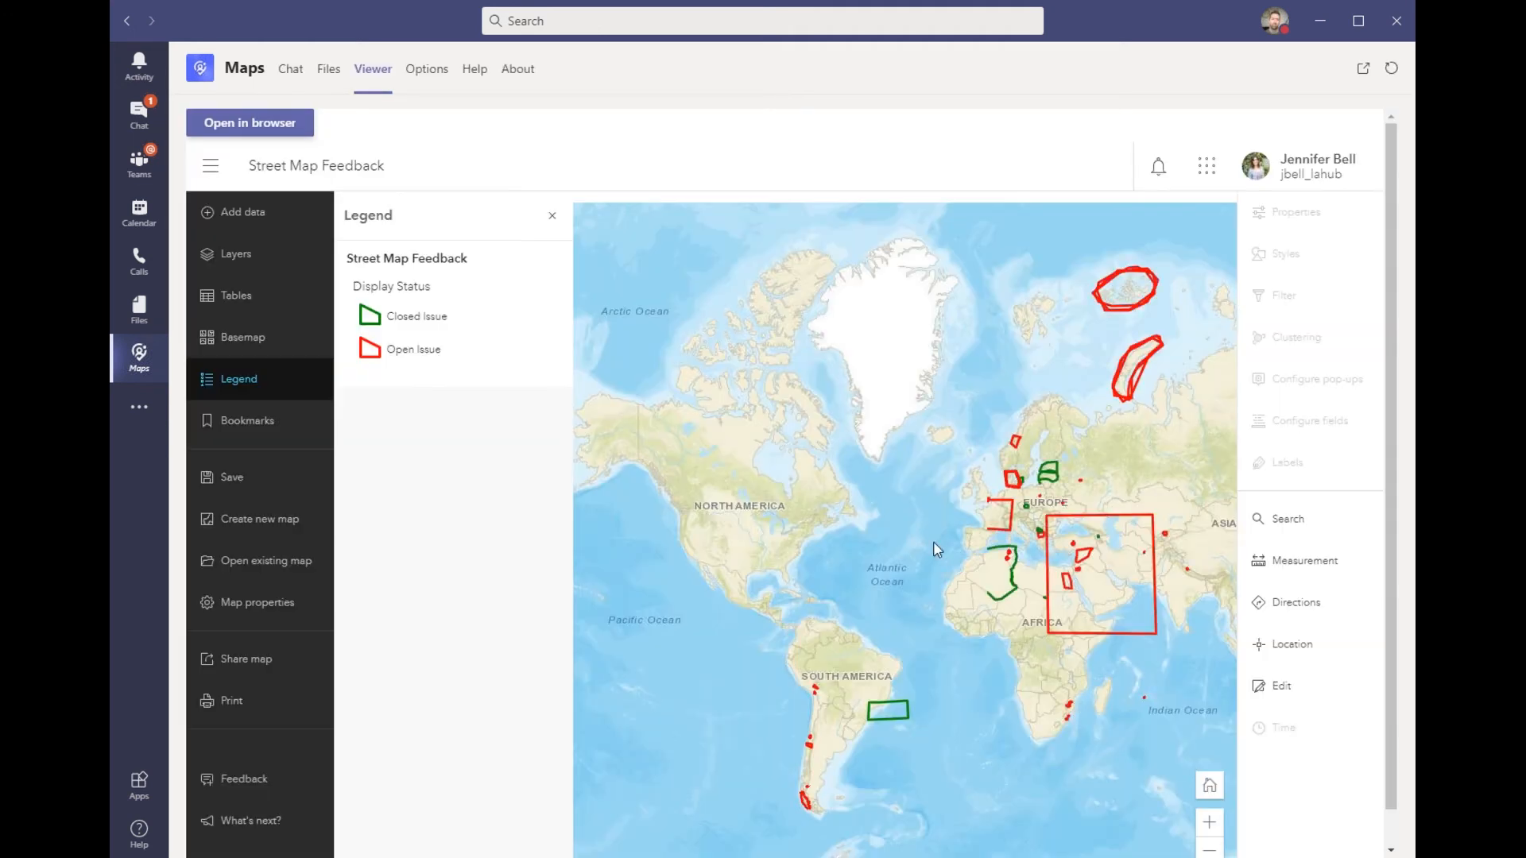
click(554, 217)
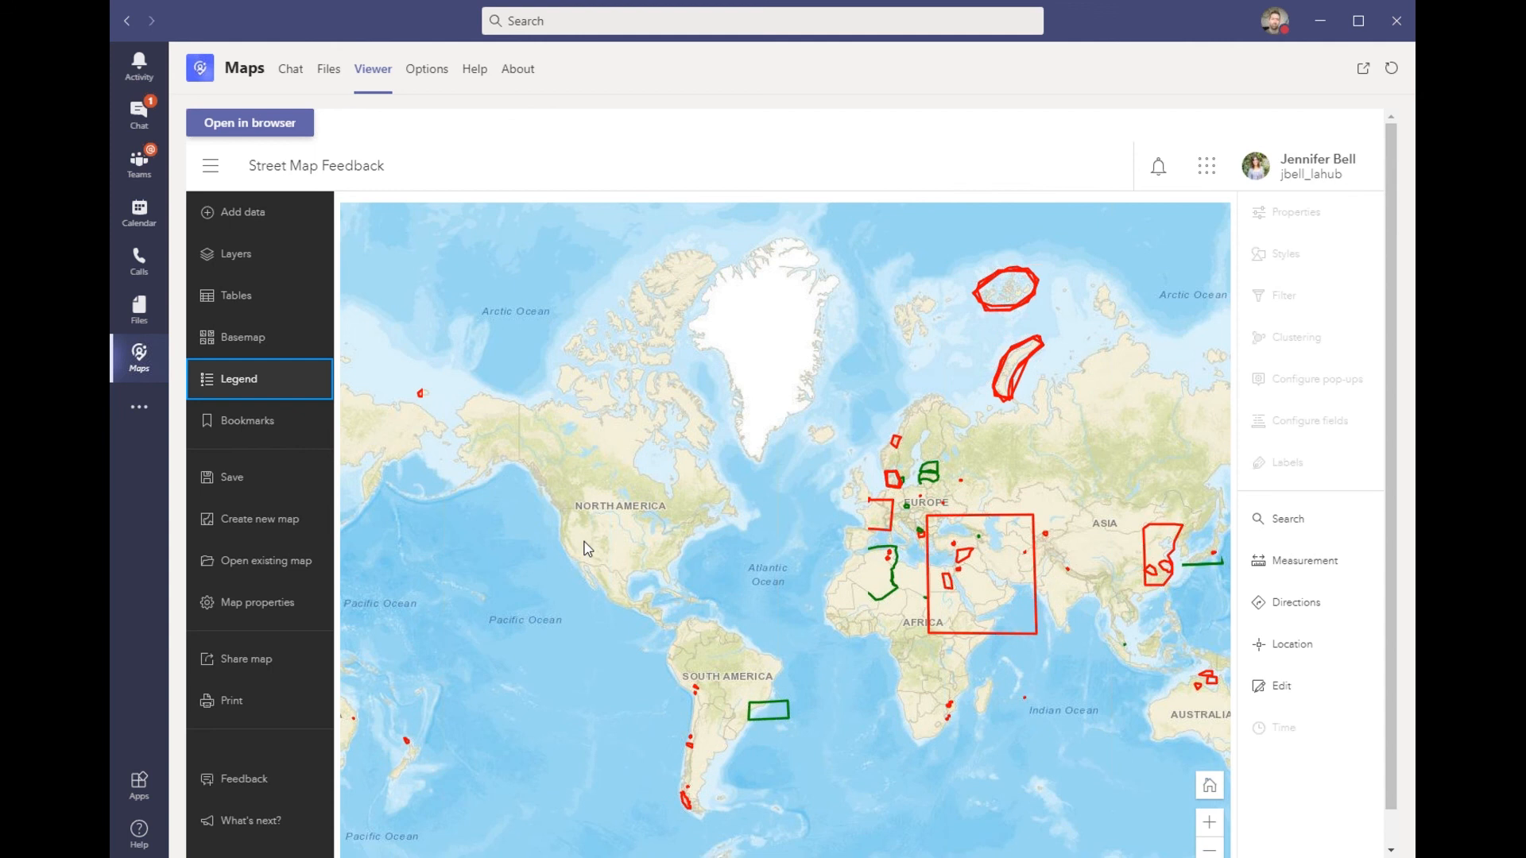
scroll(579, 554, up, 5)
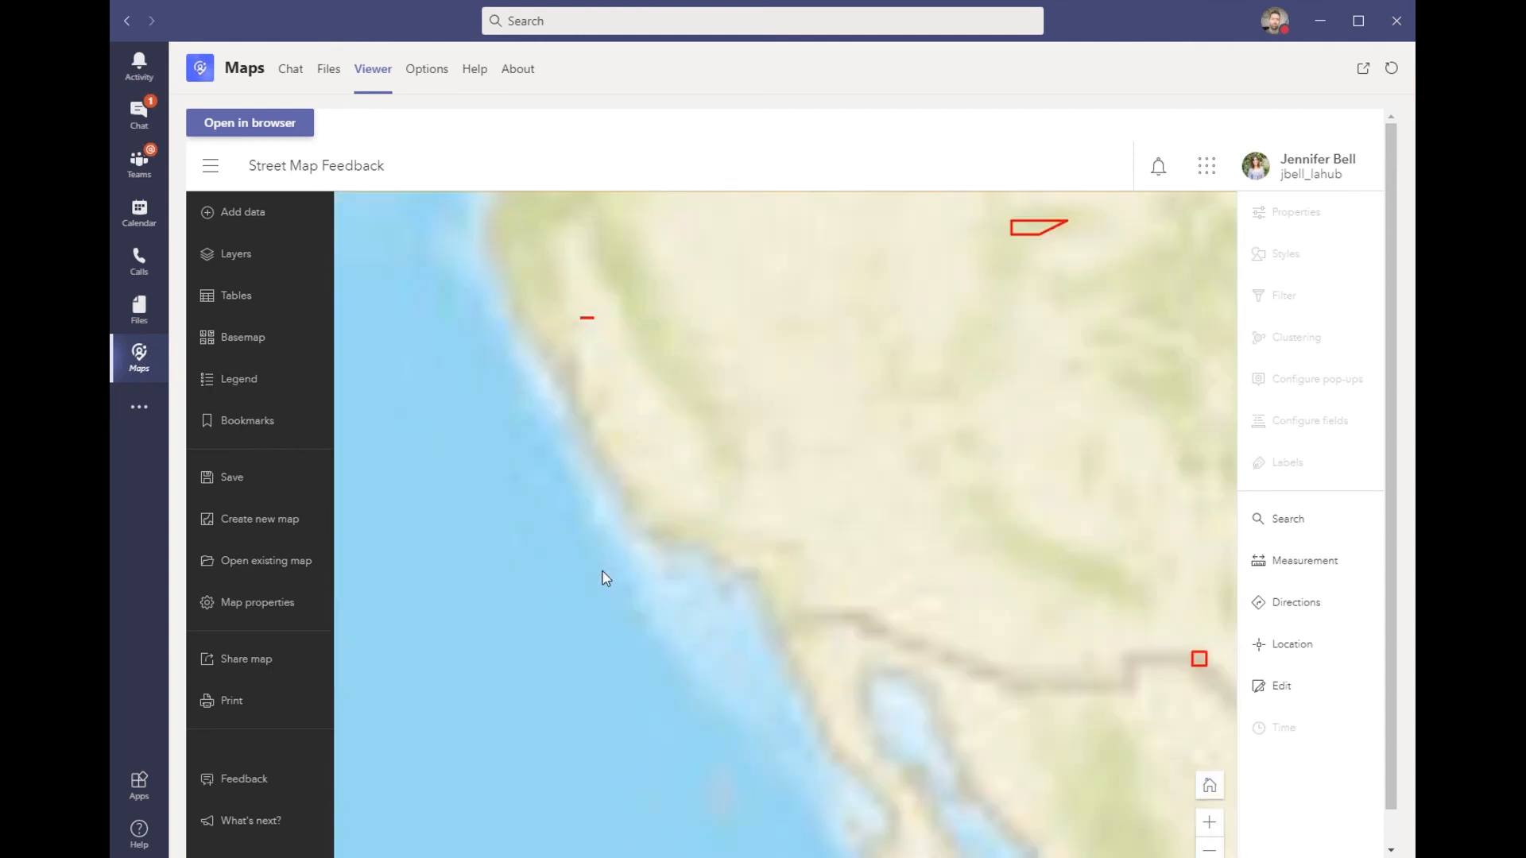
scroll(753, 578, up, 2)
scroll(724, 483, up, 2)
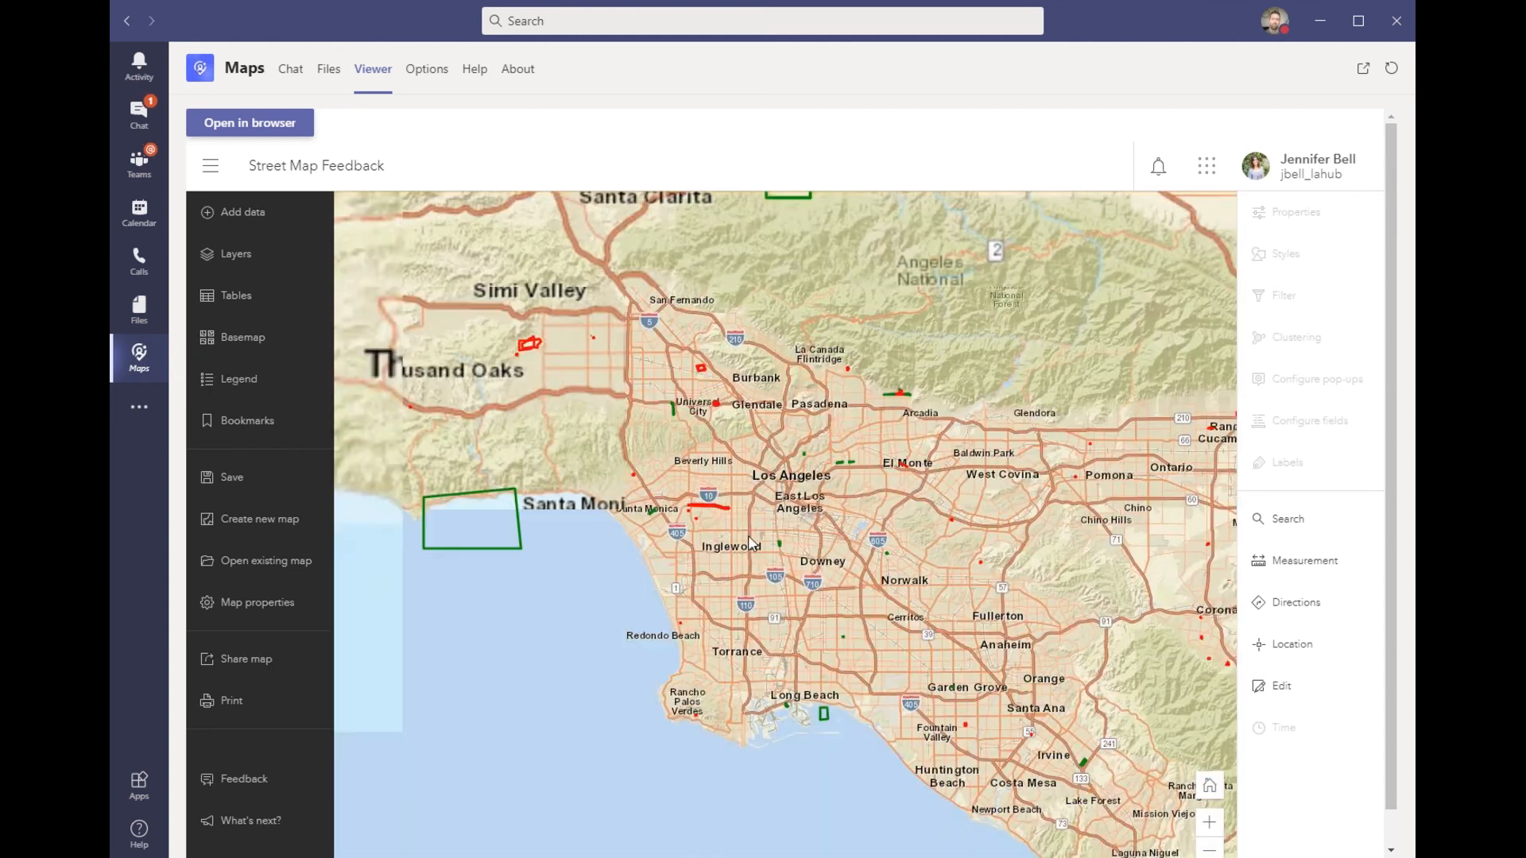
scroll(779, 513, up, 3)
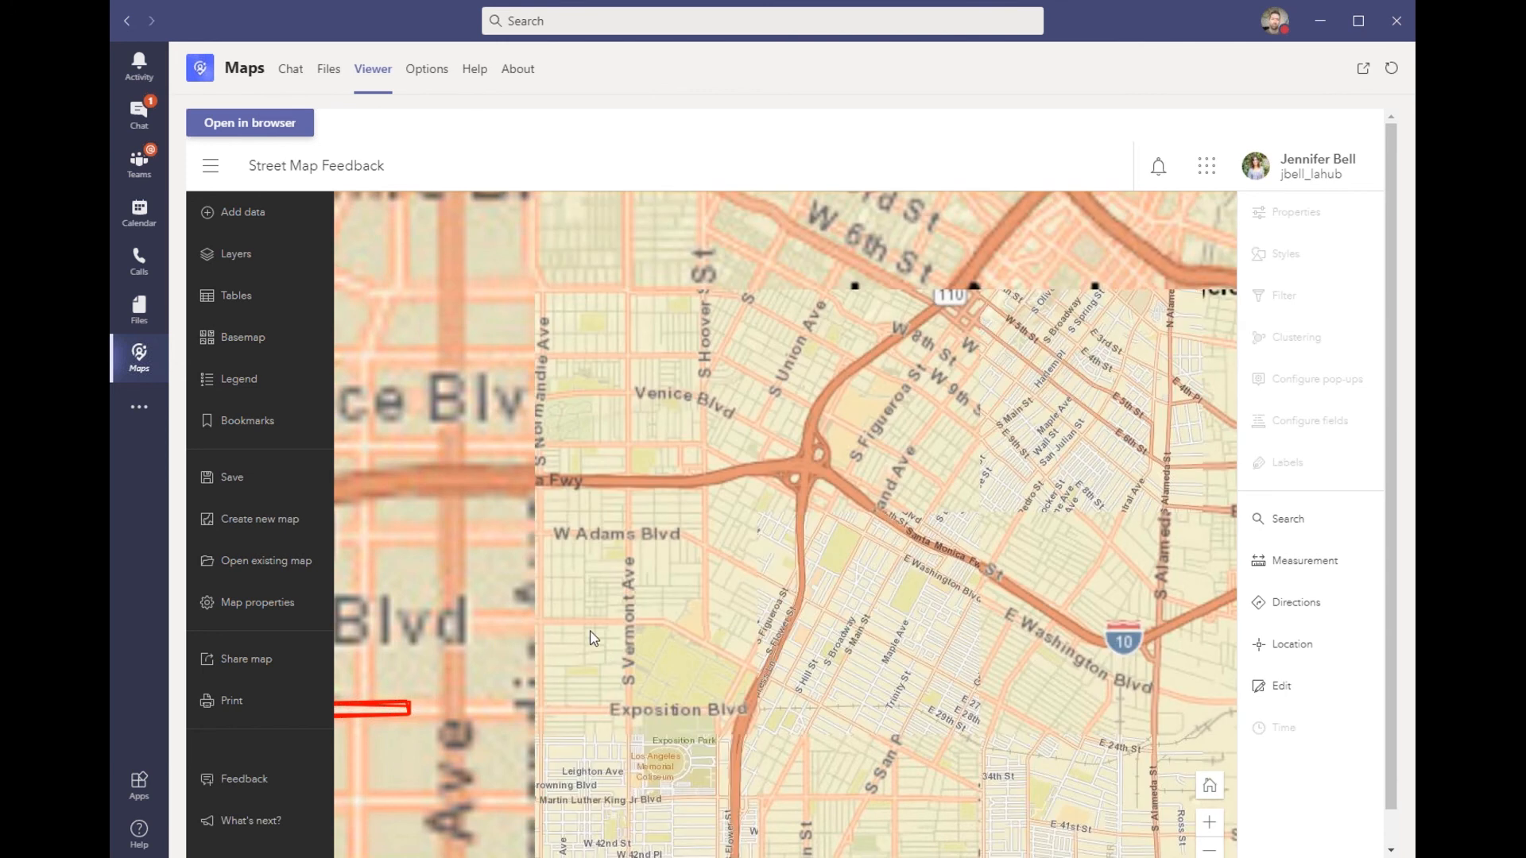
scroll(632, 610, up, 2)
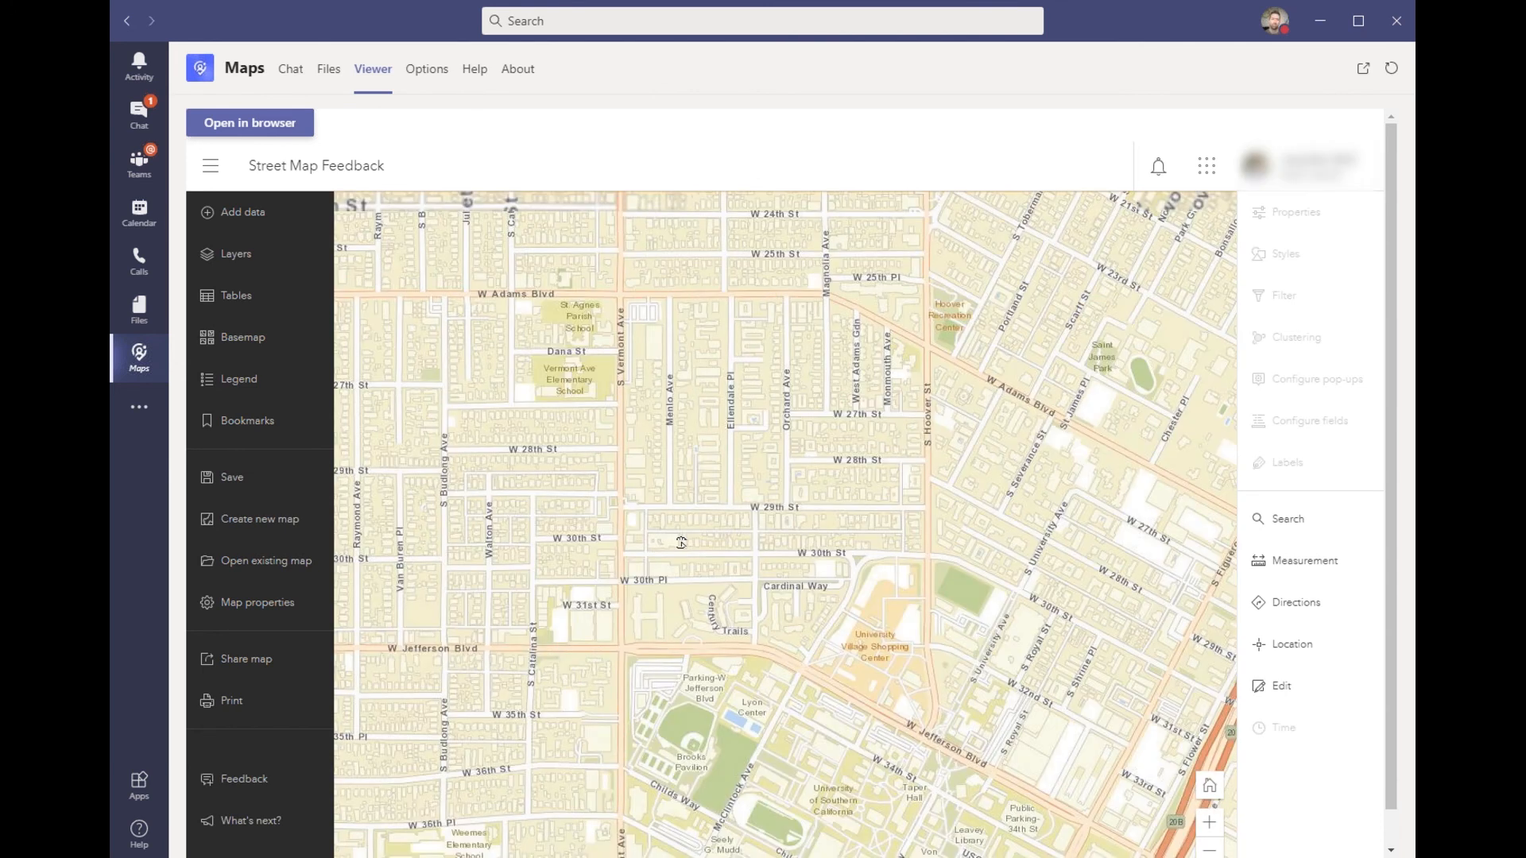
scroll(811, 602, up, 2)
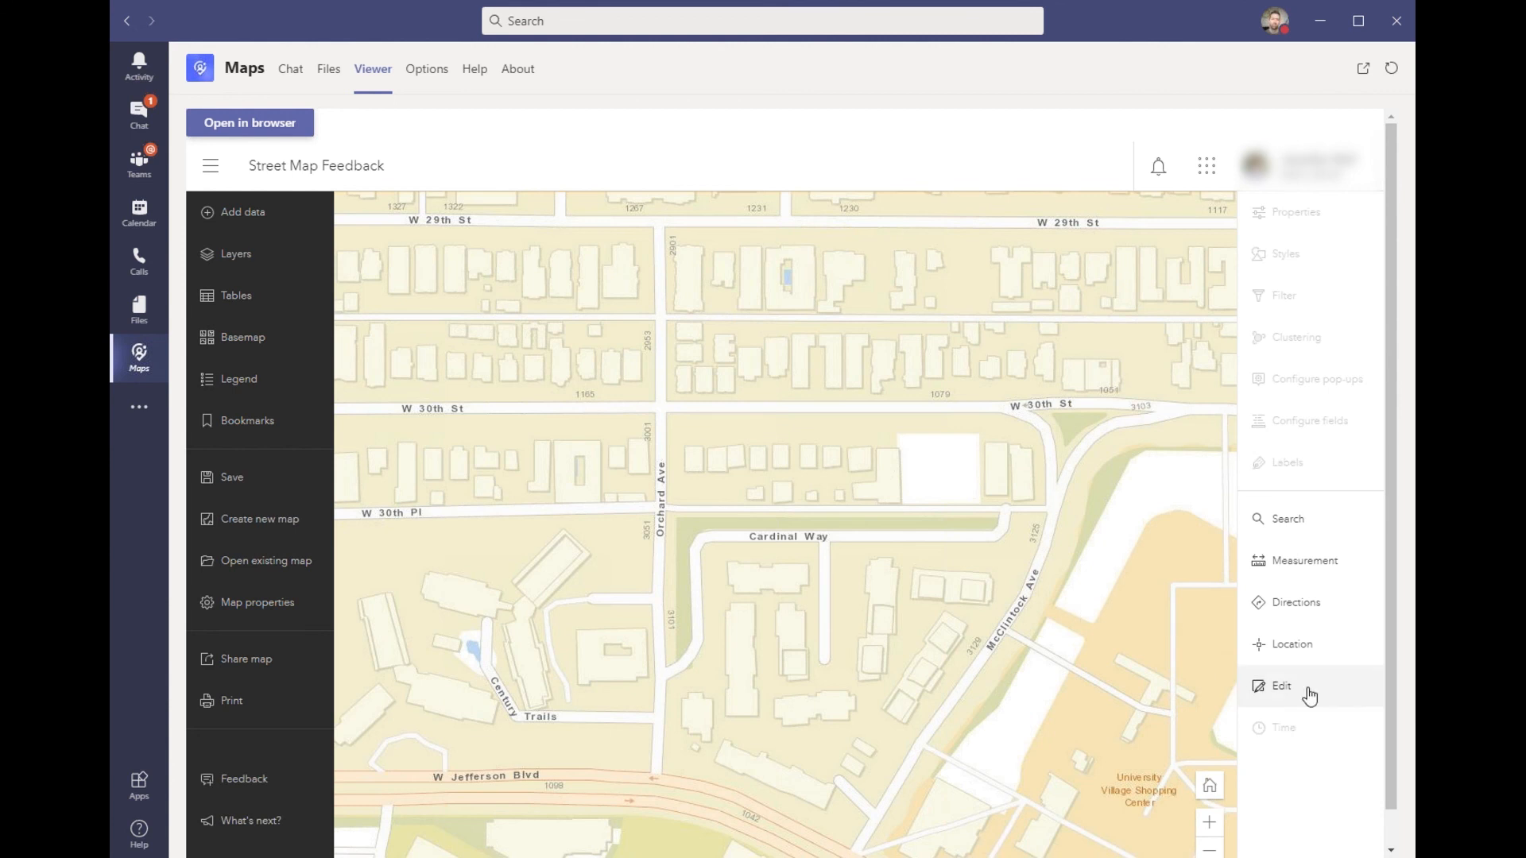
Start editing and outline an Open Issue polygon over the road below Cardinal Way
click(1299, 697)
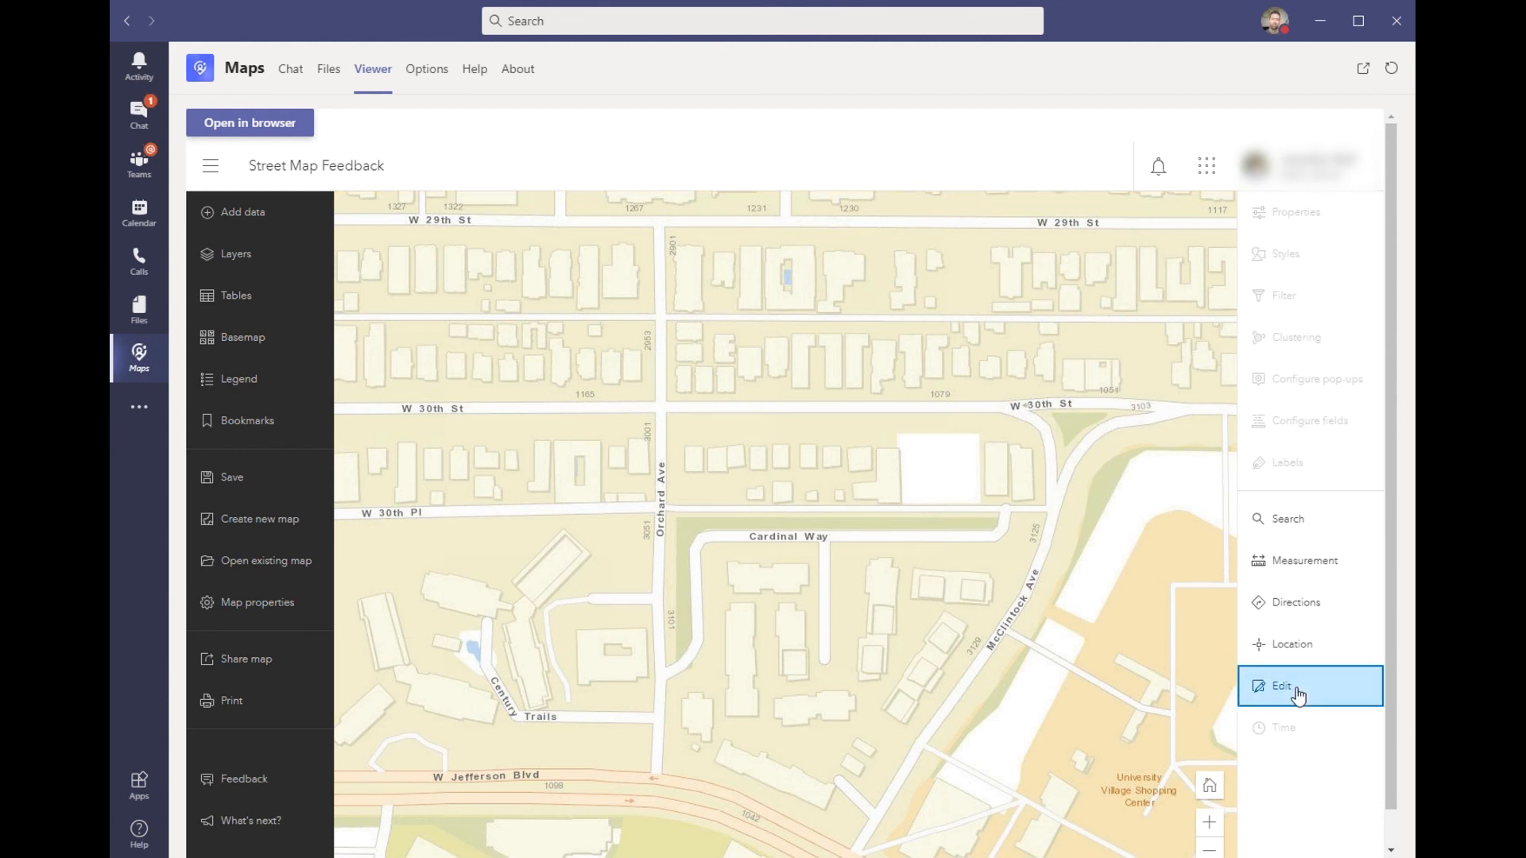
click(1088, 323)
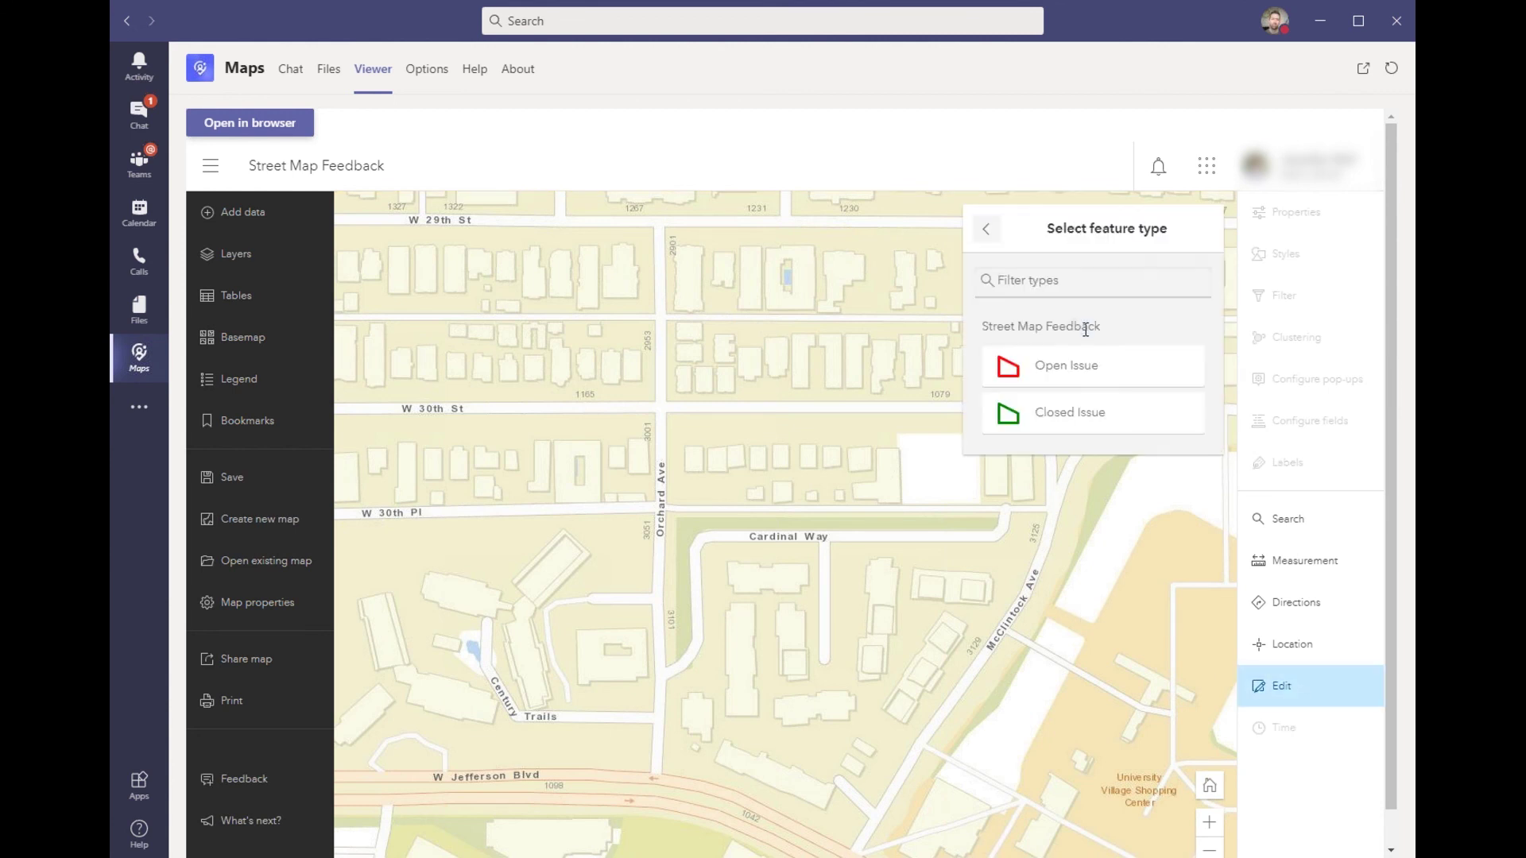
click(1098, 375)
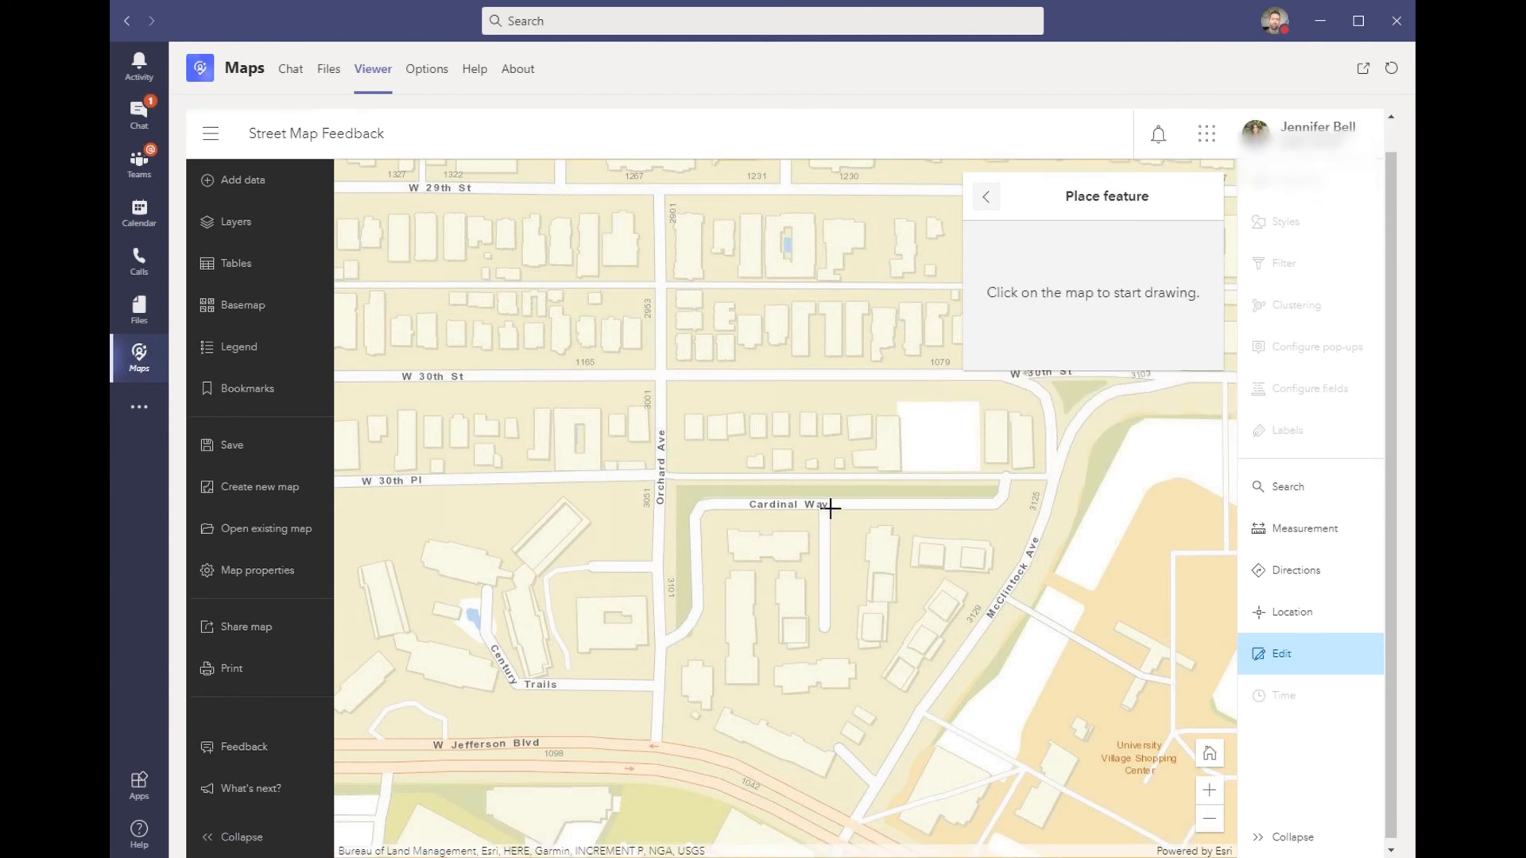
drag(812, 508, 848, 510)
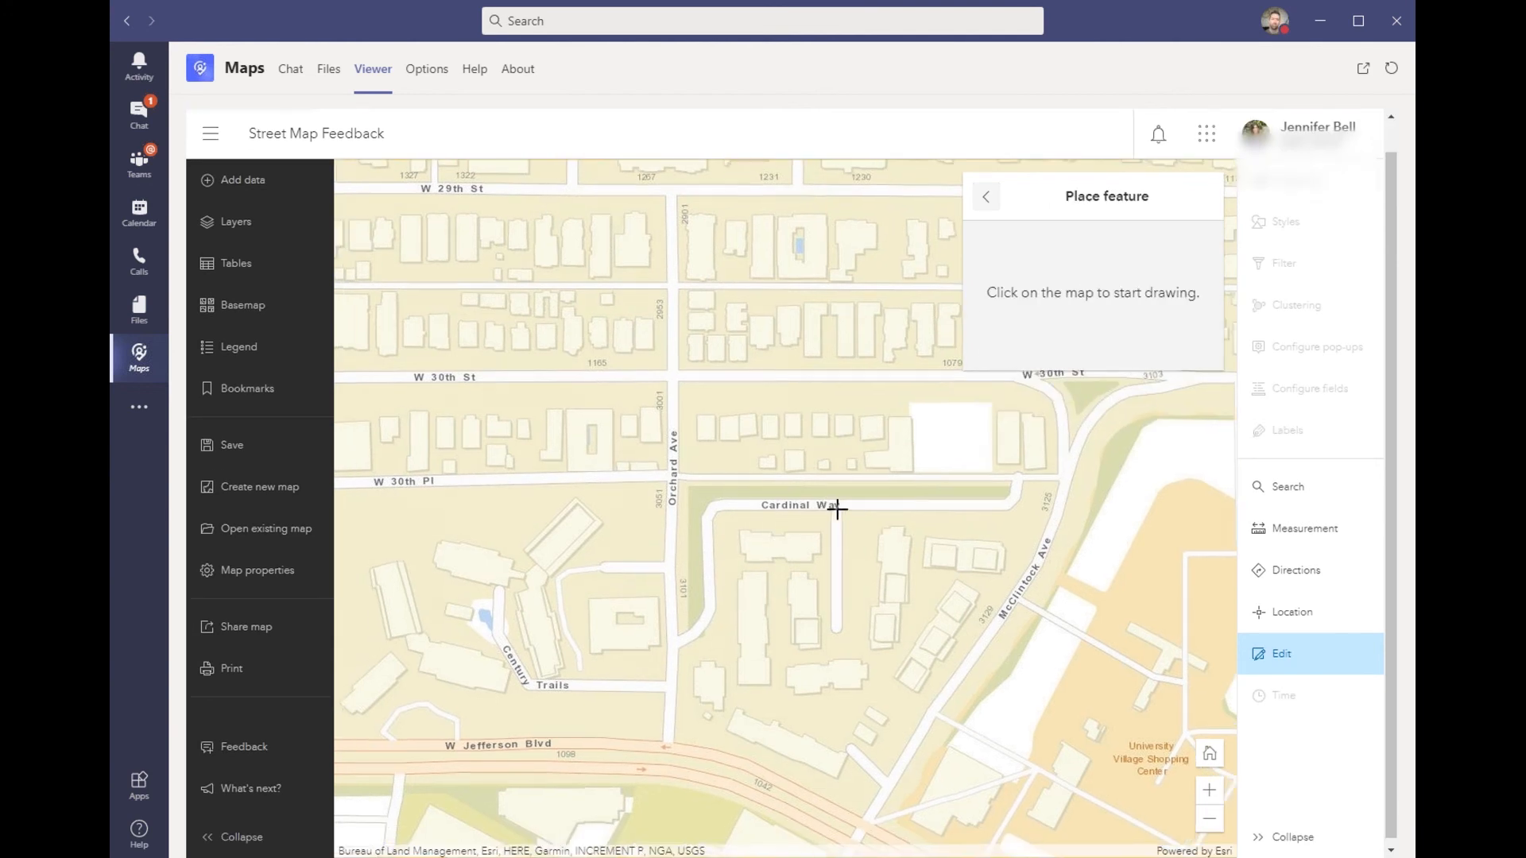
click(854, 515)
click(882, 514)
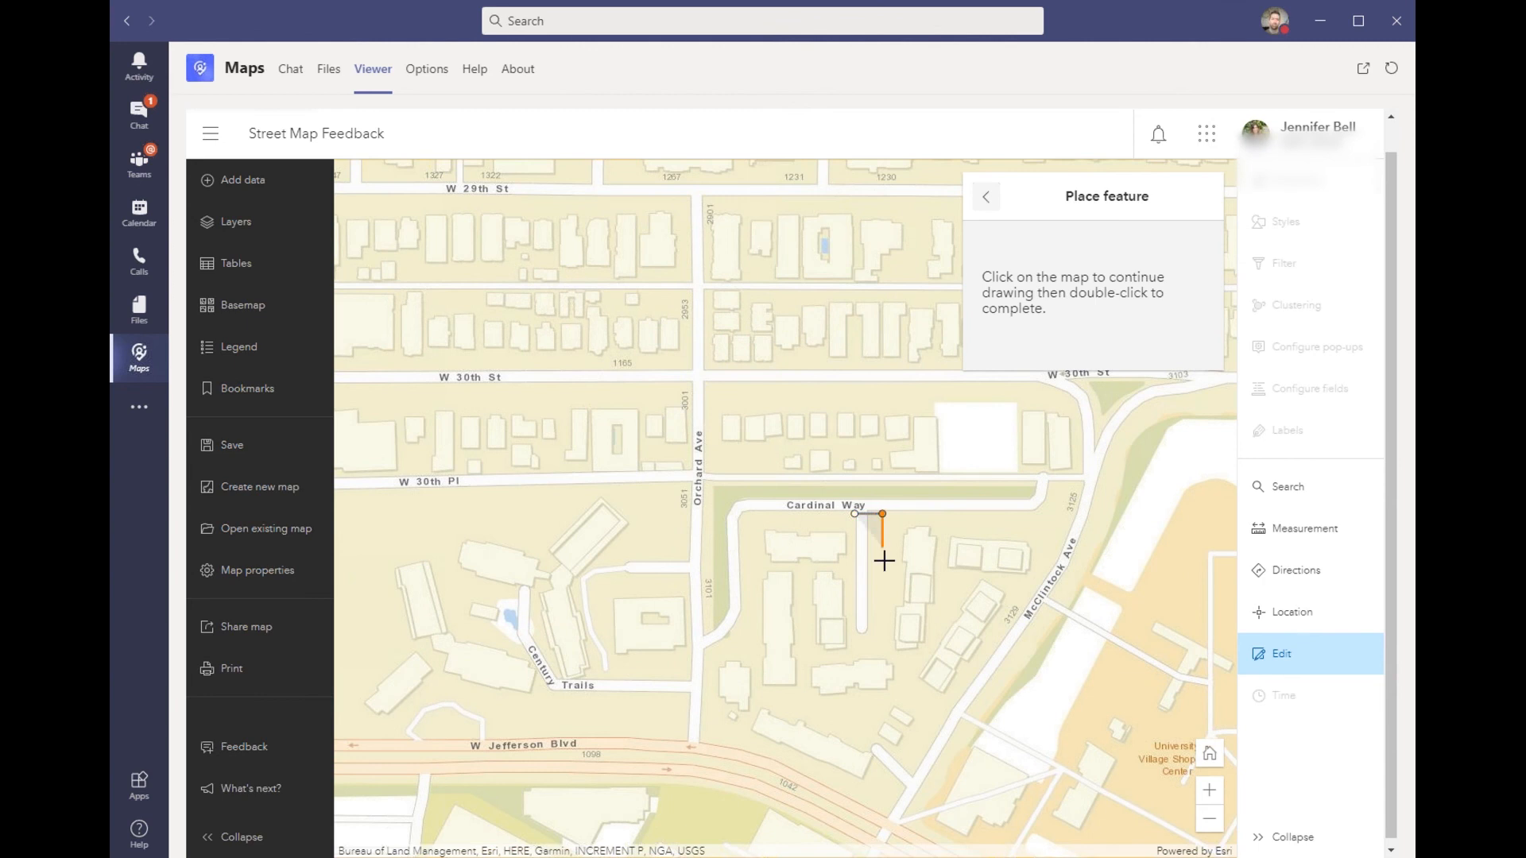
click(879, 635)
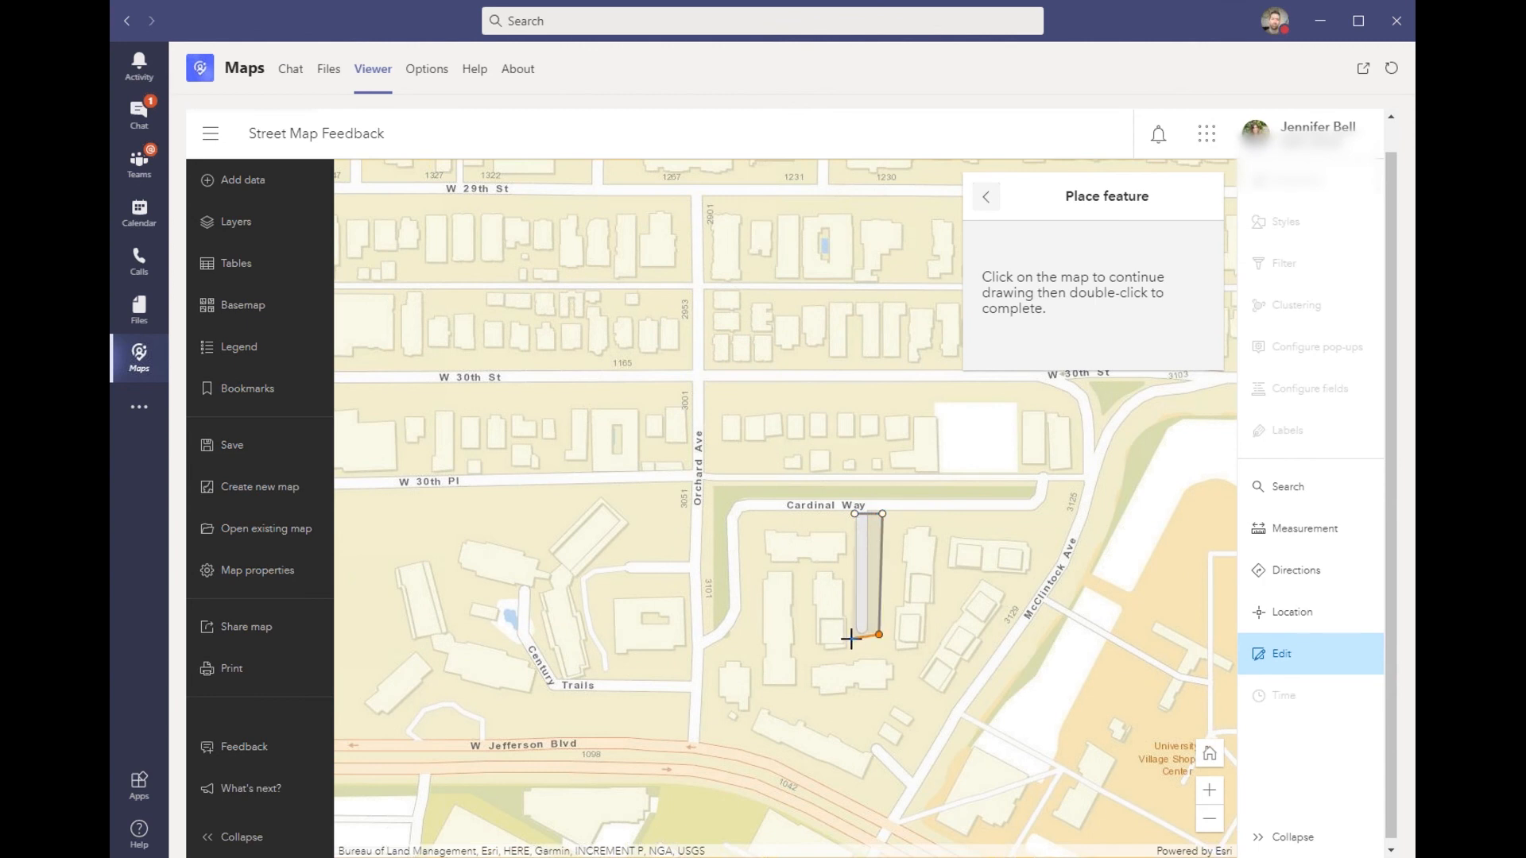
double_click(851, 639)
Set type General Map Comment, description 'Roadway no longer exists', affected map Streets, and submit it
click(1058, 265)
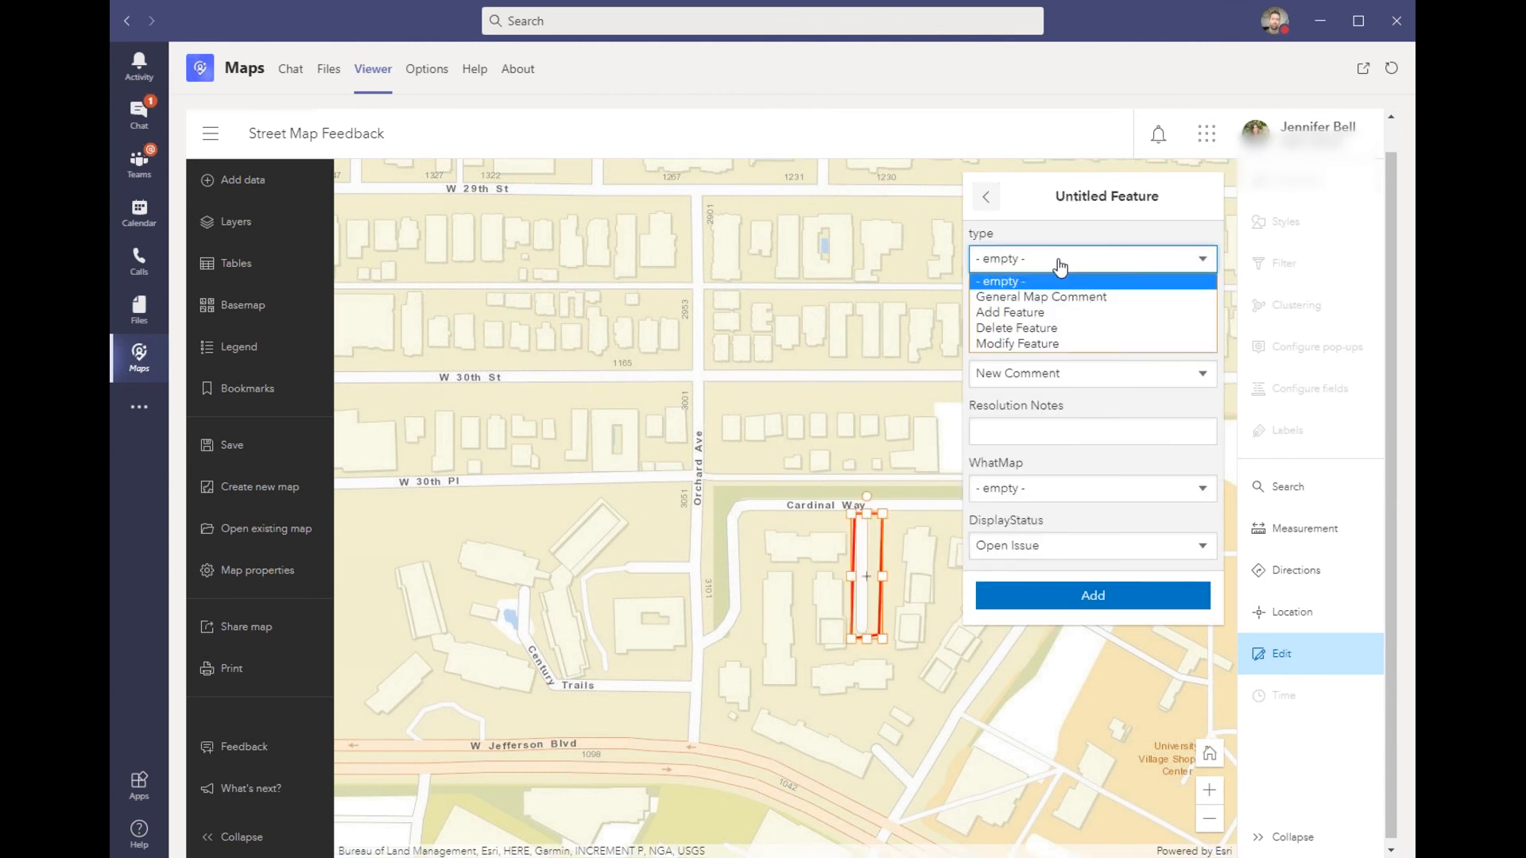
click(1061, 298)
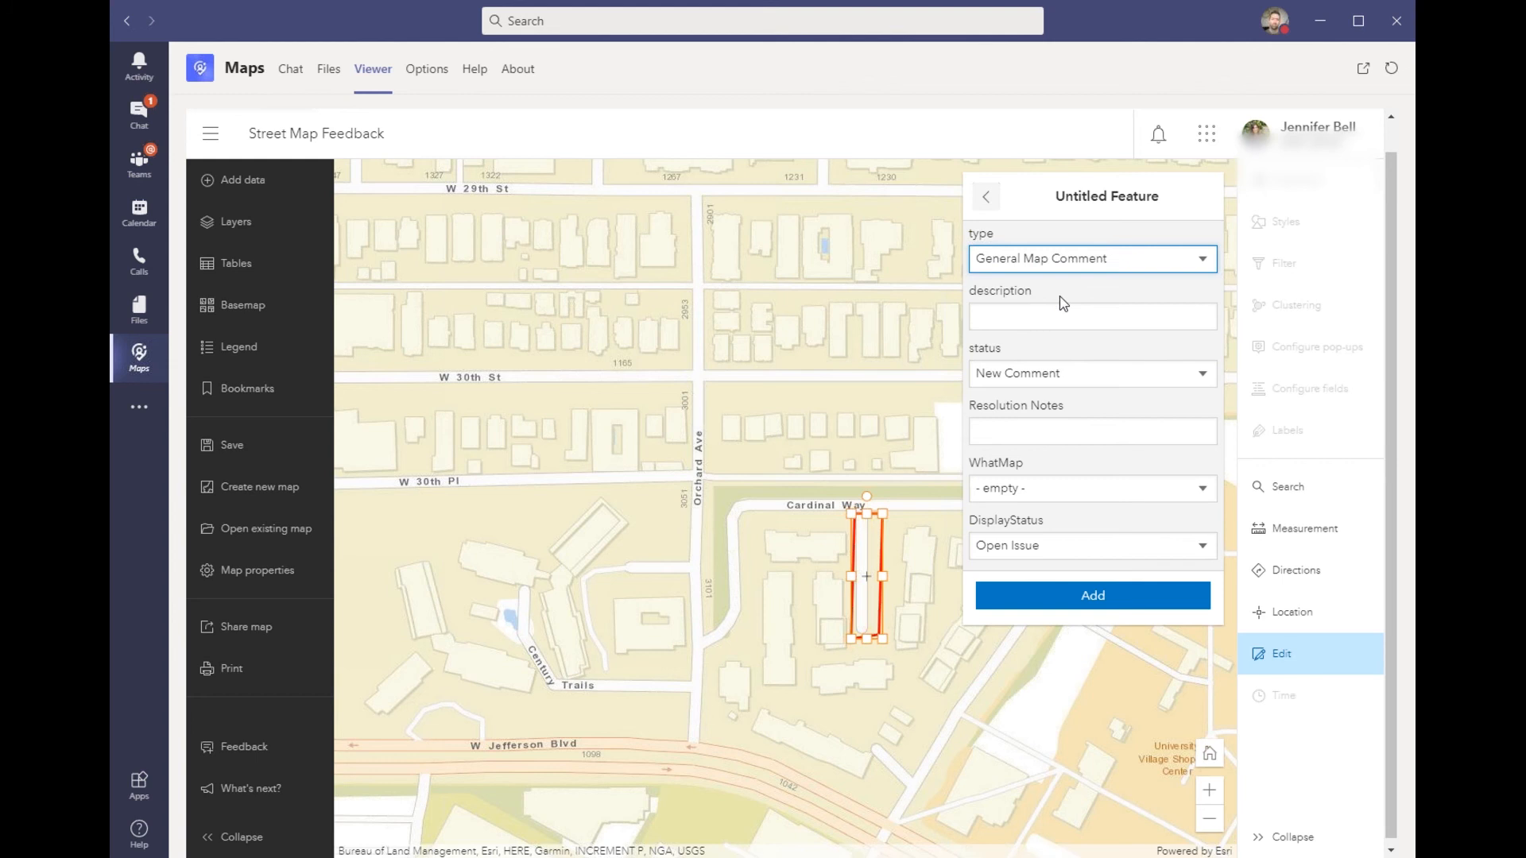
click(1029, 316)
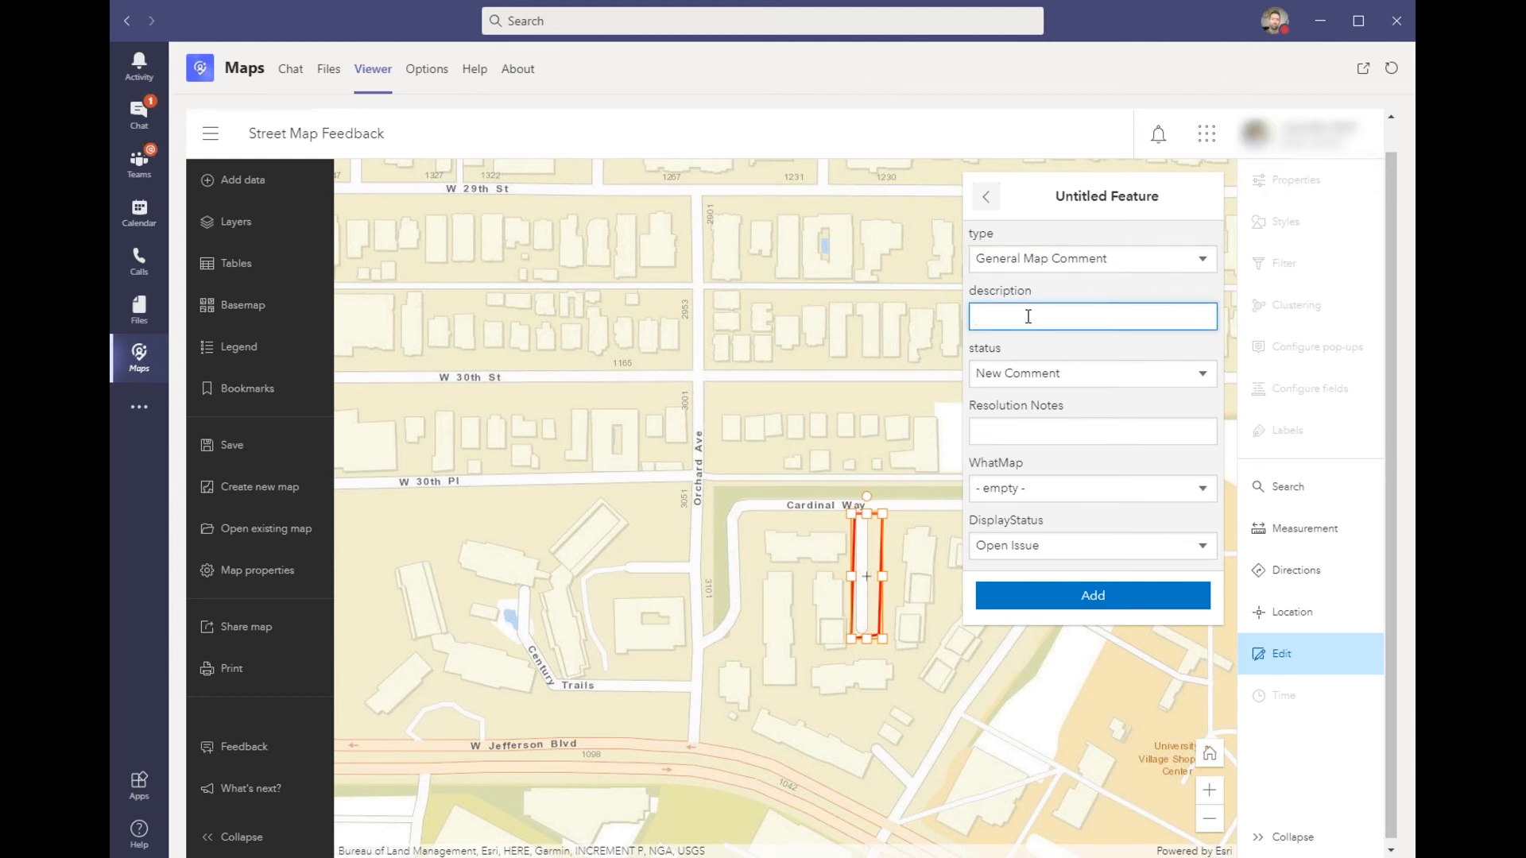
text(Roadway no)
text( longer exist)
text(s)
click(1055, 432)
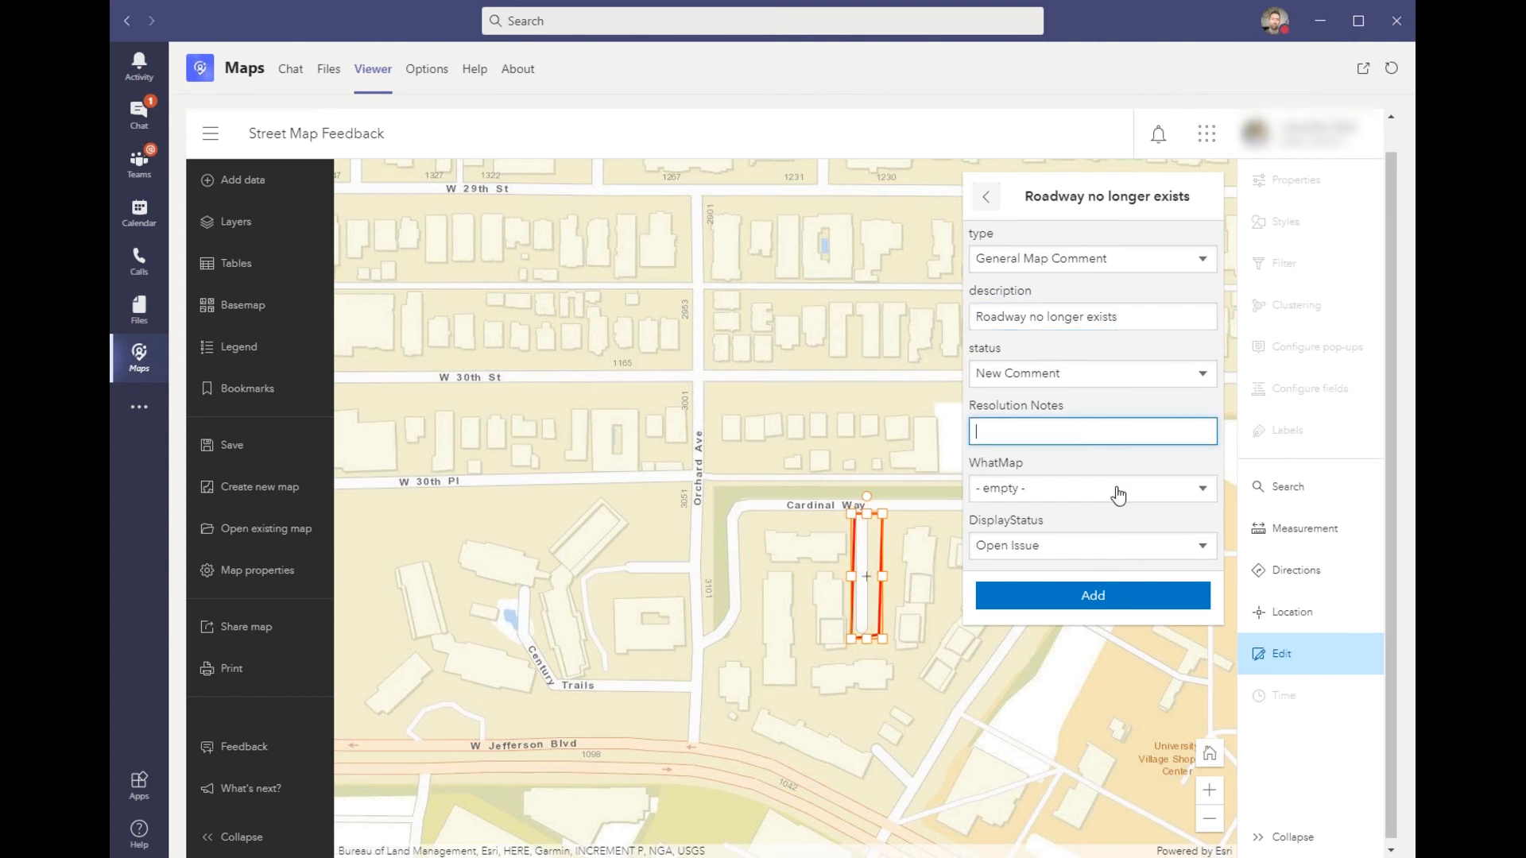
click(1092, 495)
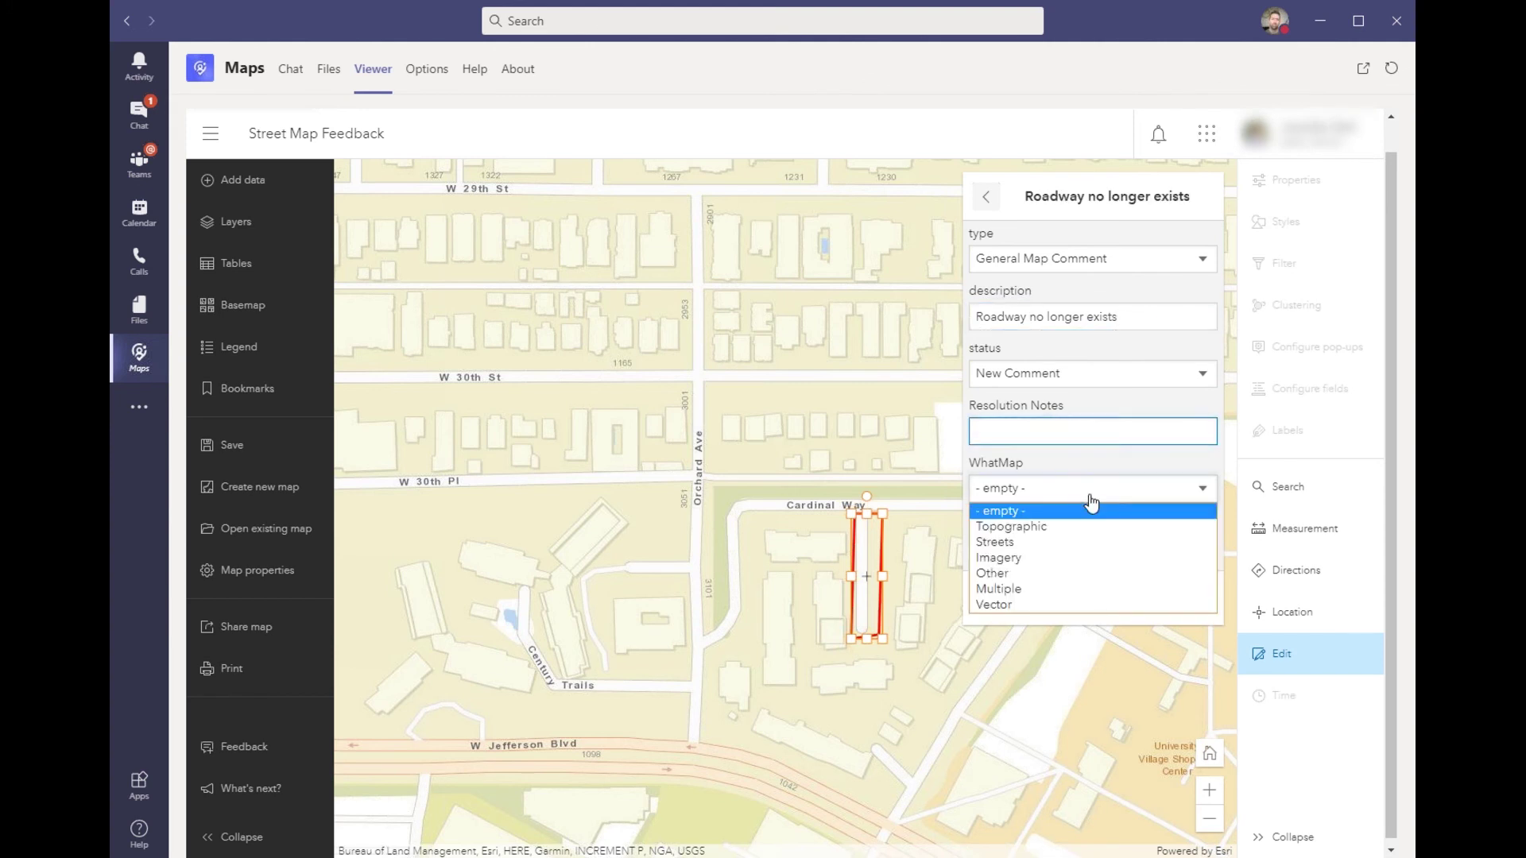
click(1072, 545)
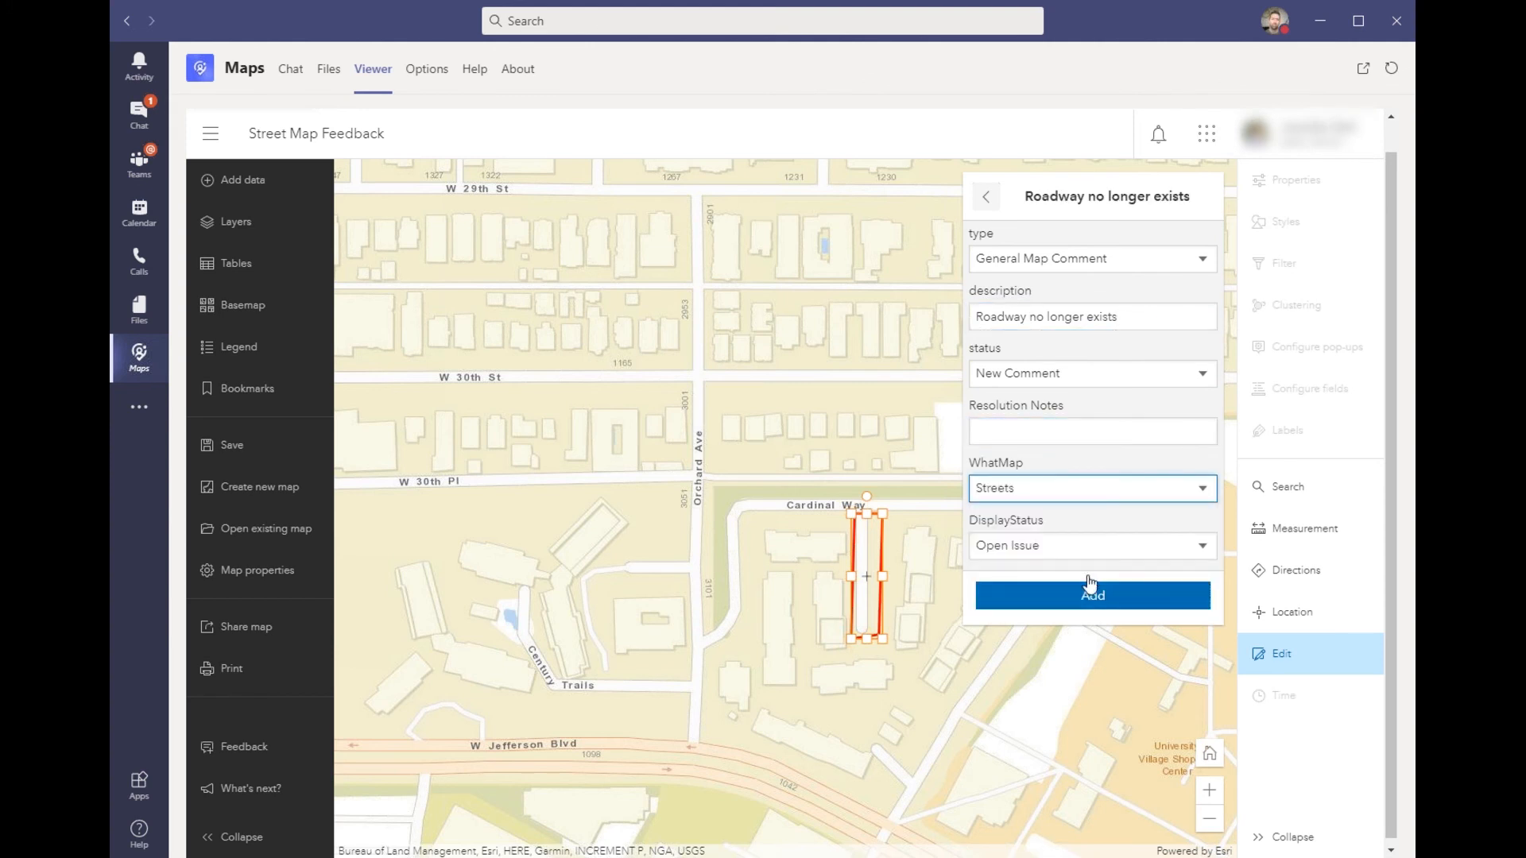
click(1090, 596)
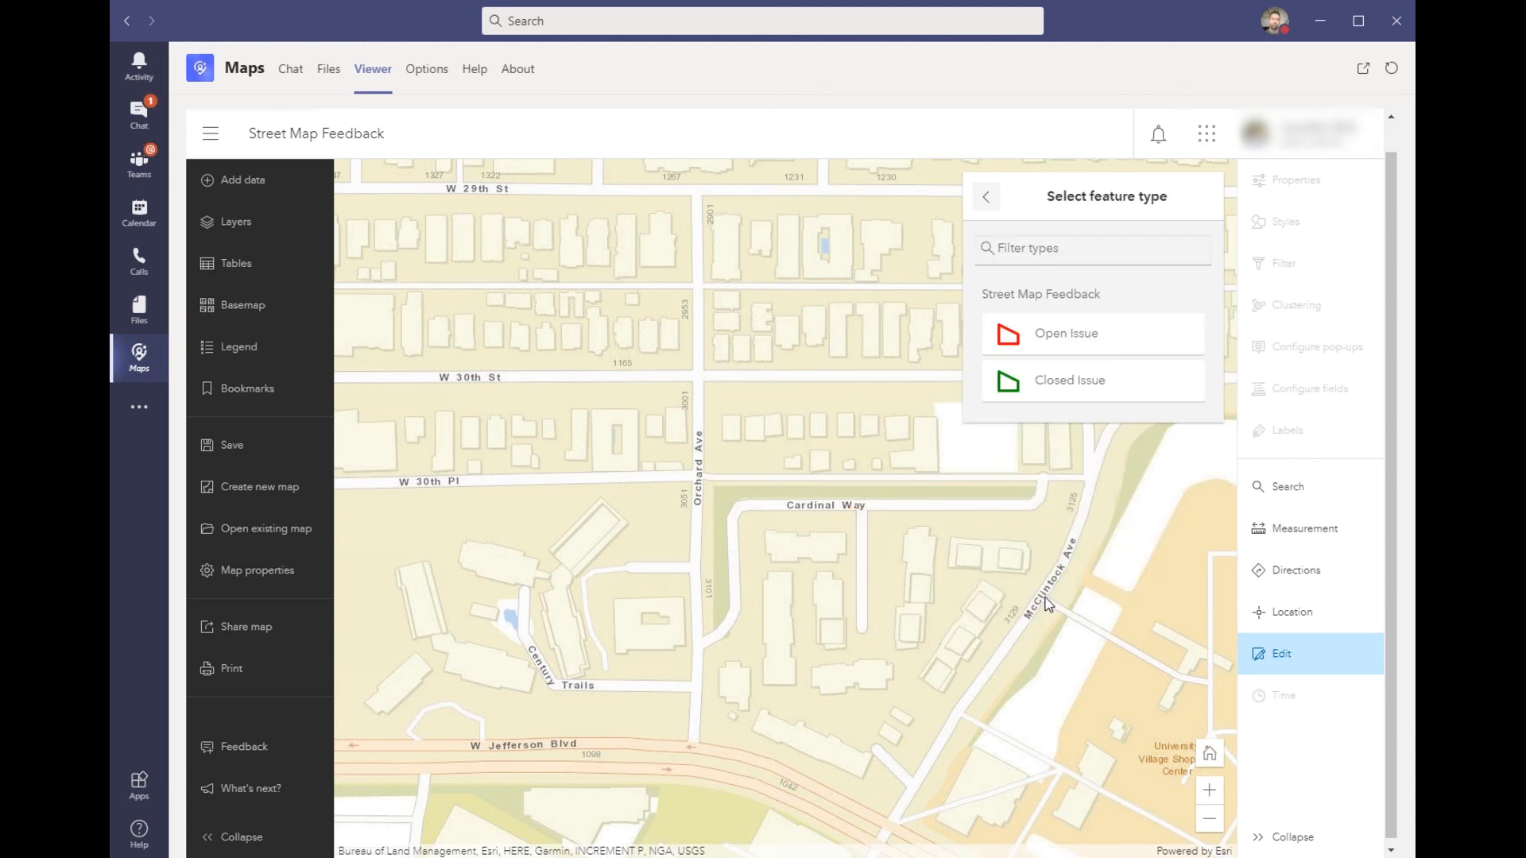
click(286, 81)
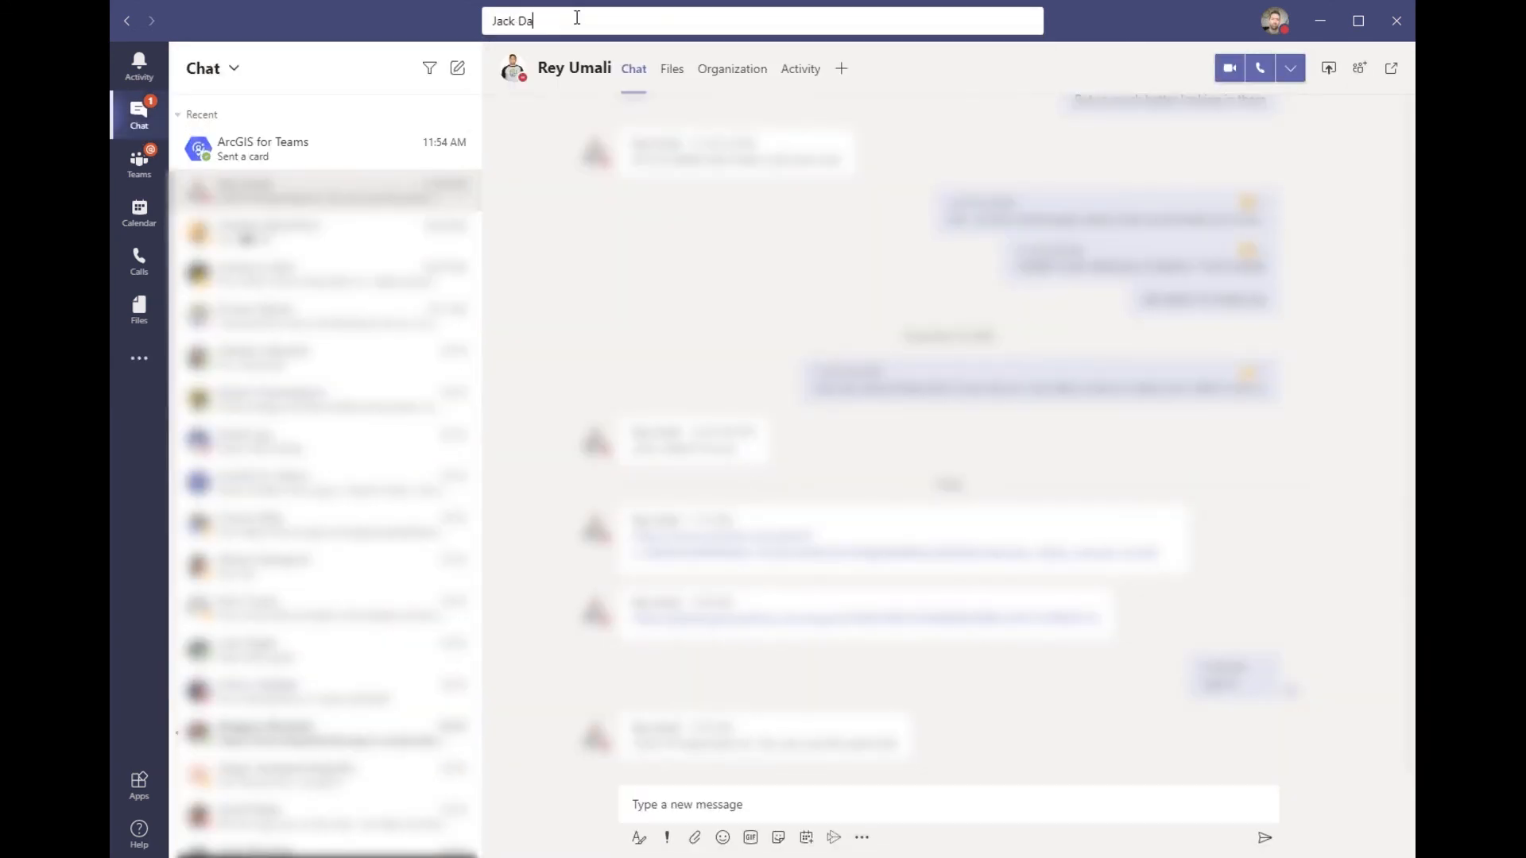
text(n)
Pick the boss Jack Dangermond from search suggestions to start a new conversation
key(Down)
key(Return)
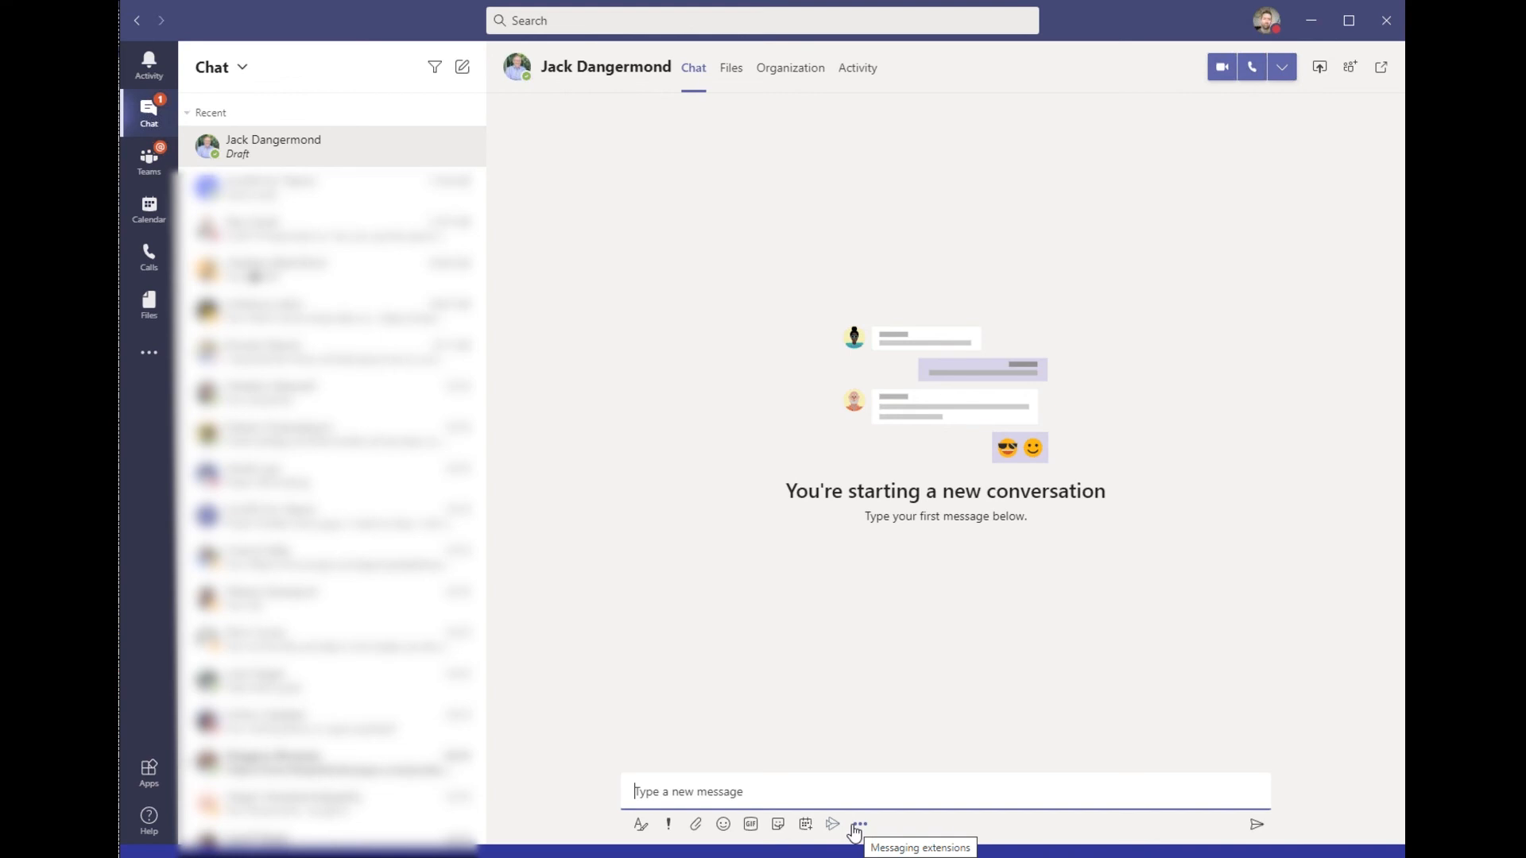
Bring up the Maps messaging extension search in the new conversation
click(856, 831)
click(744, 490)
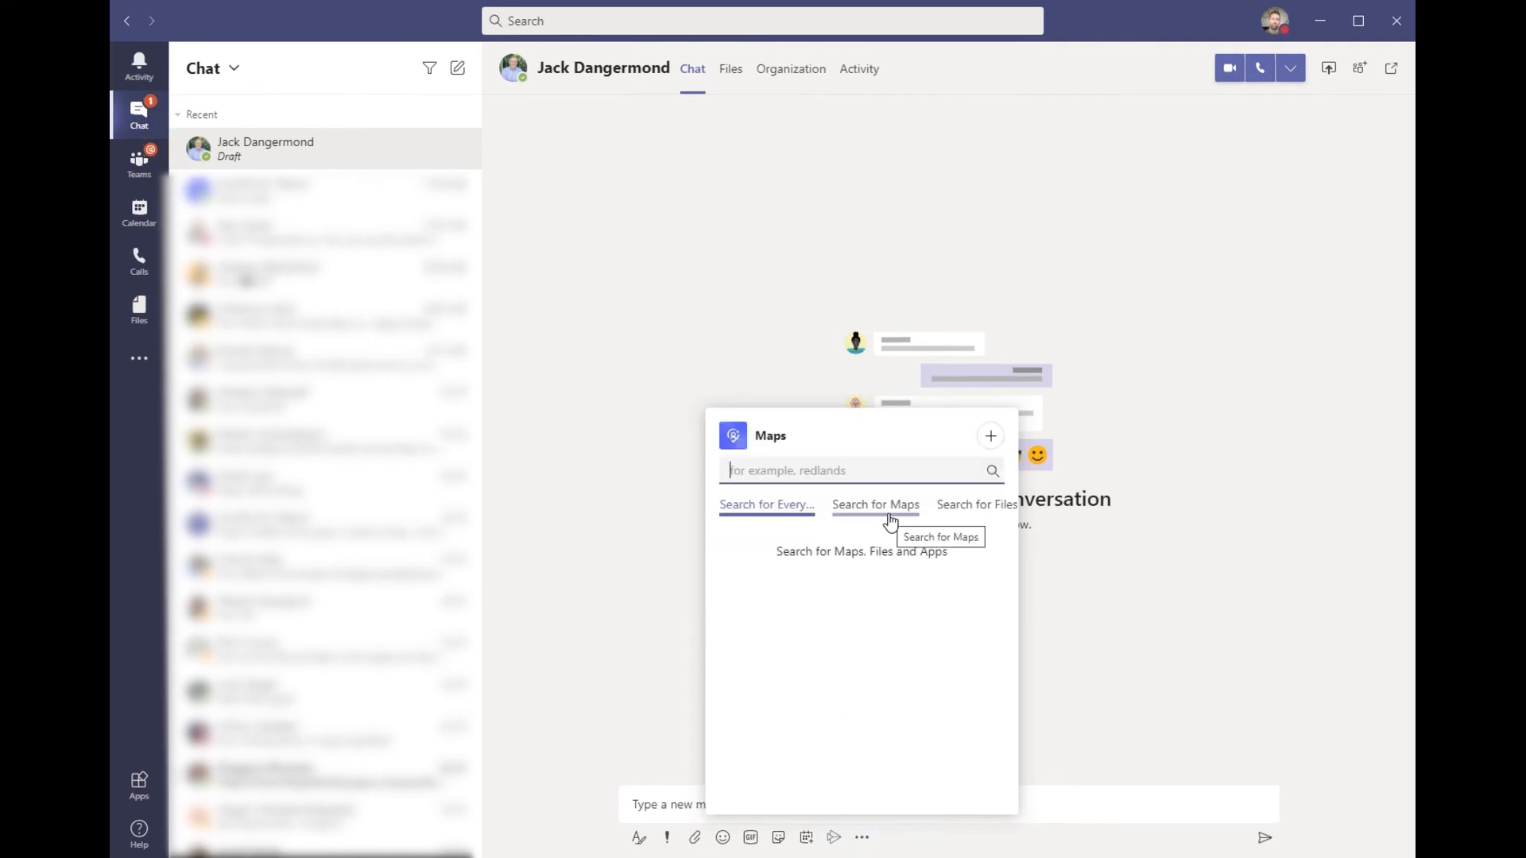
text(LAD)
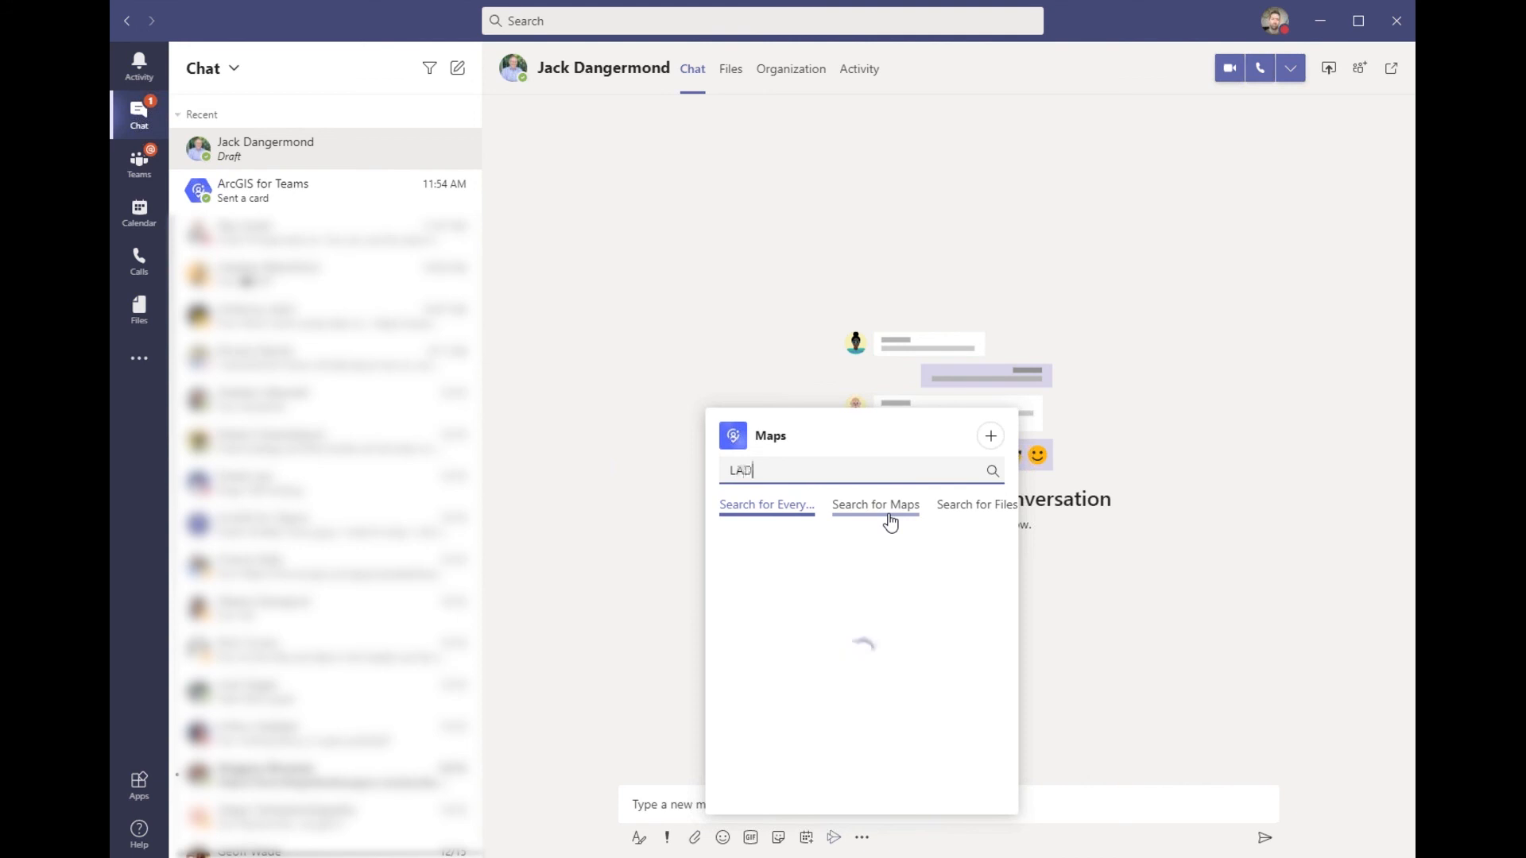
text(OT Str)
text(ategic P)
text(lan)
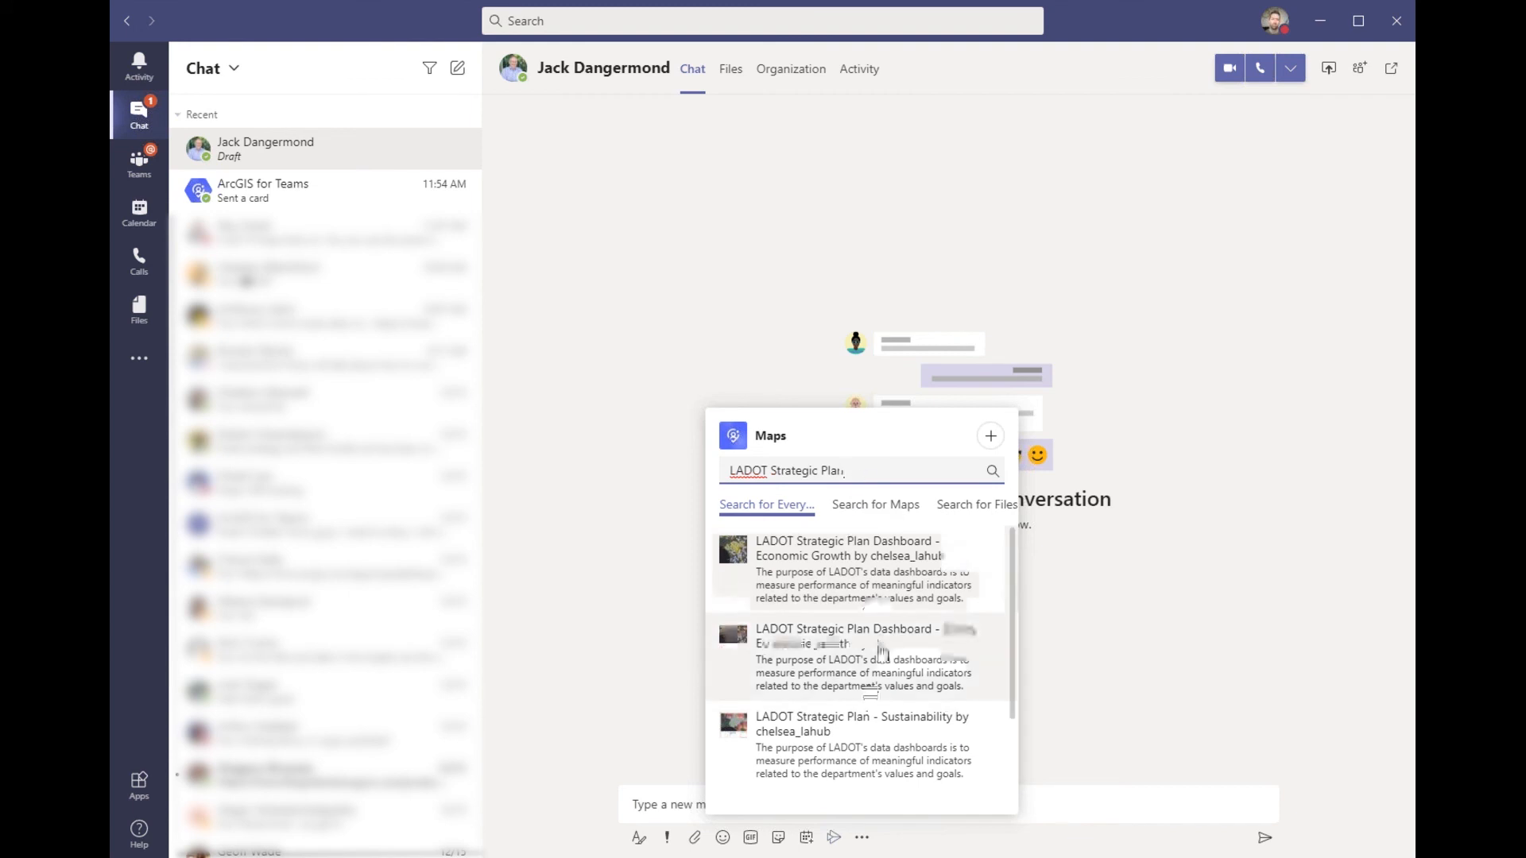
scroll(880, 653, down, 1)
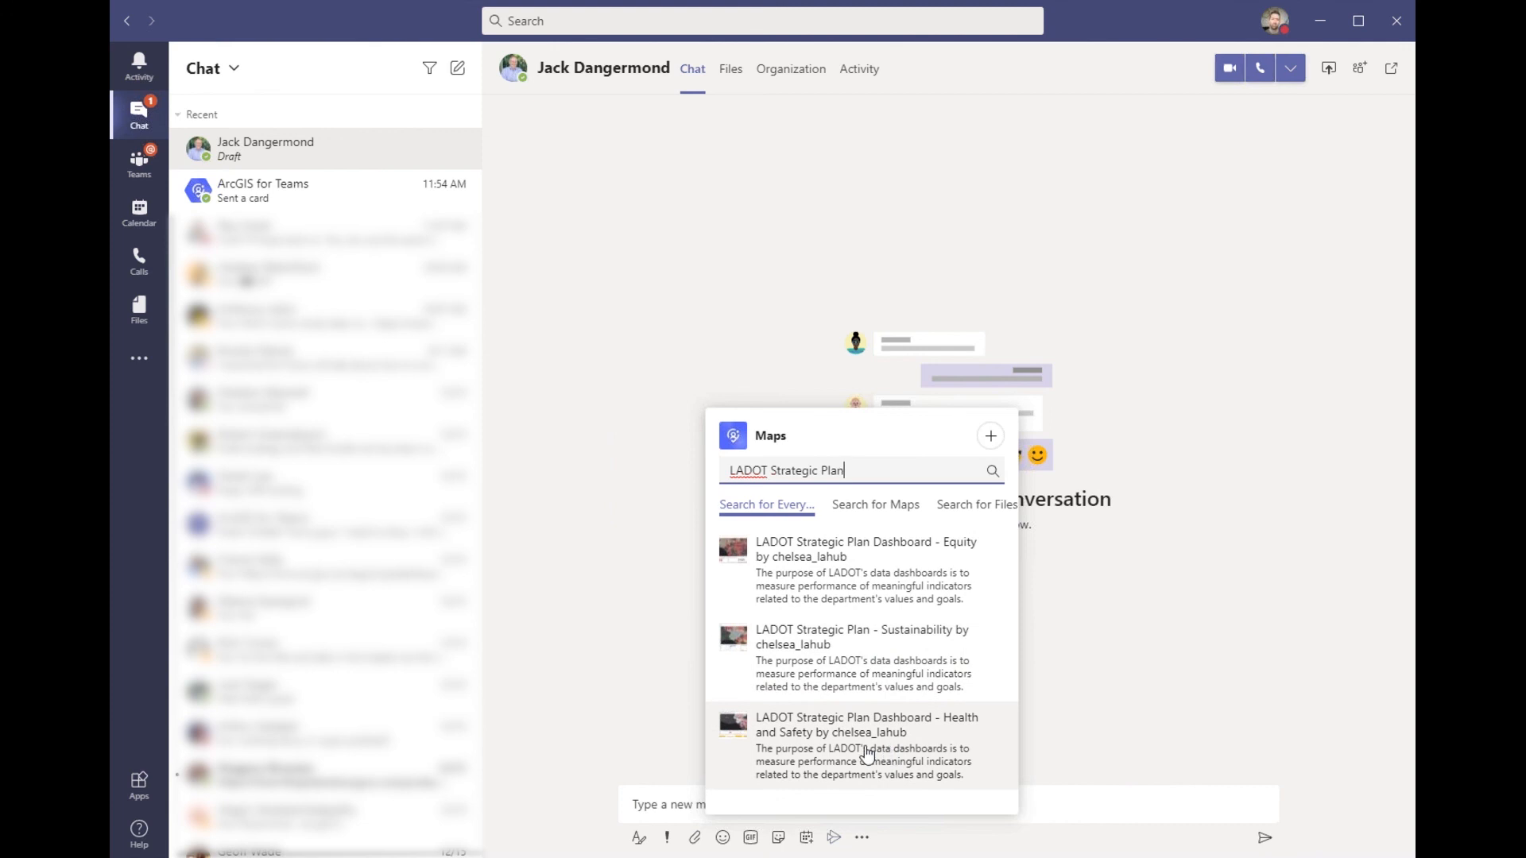
Send the Health and Safety dashboard card with the note 'Here is the map you were asking about!'
click(867, 754)
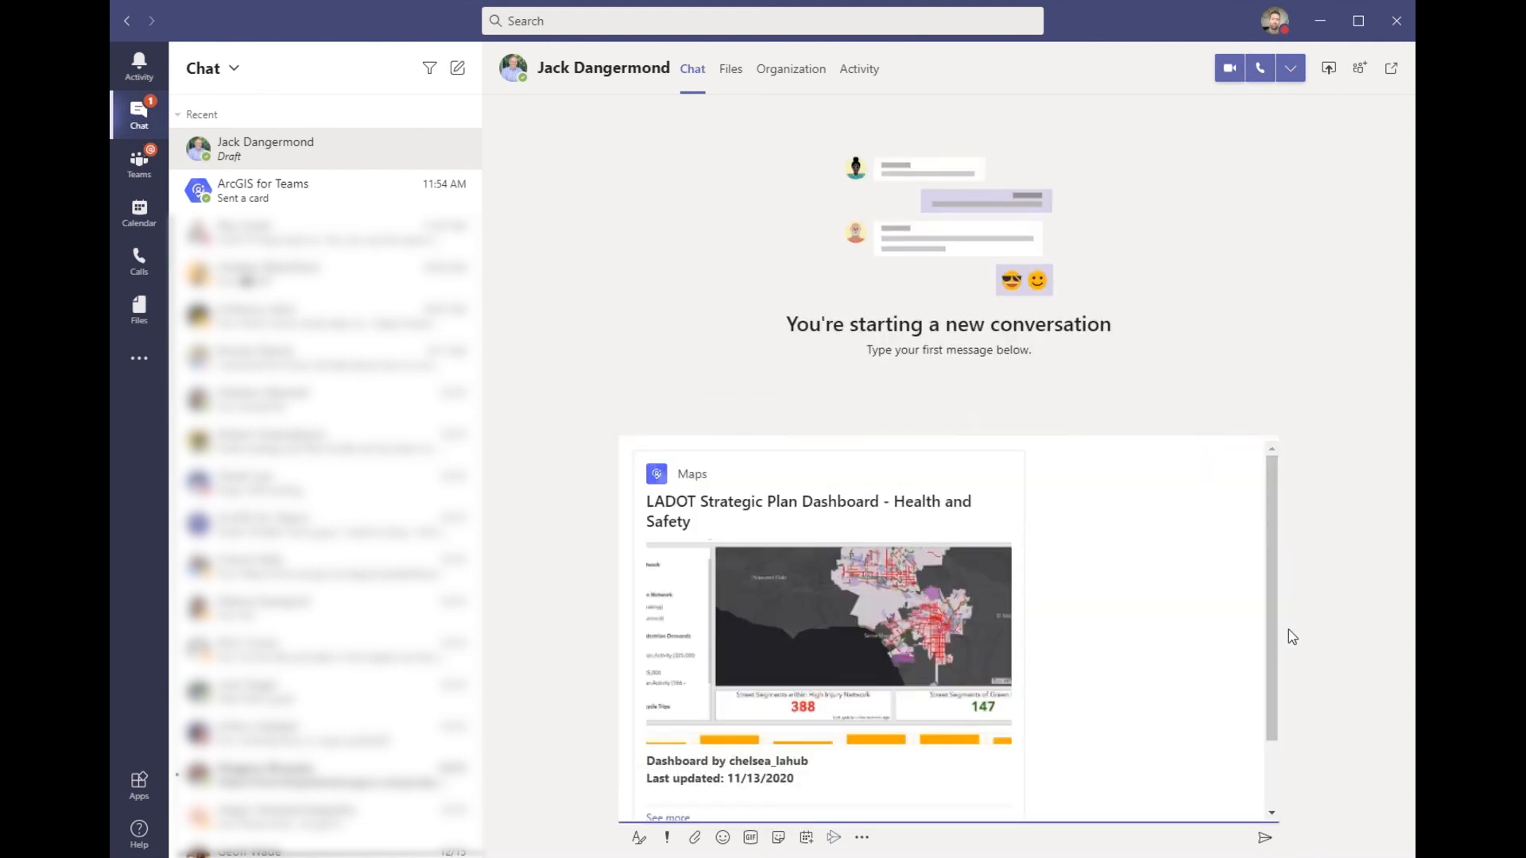
scroll(1271, 632, down, 2)
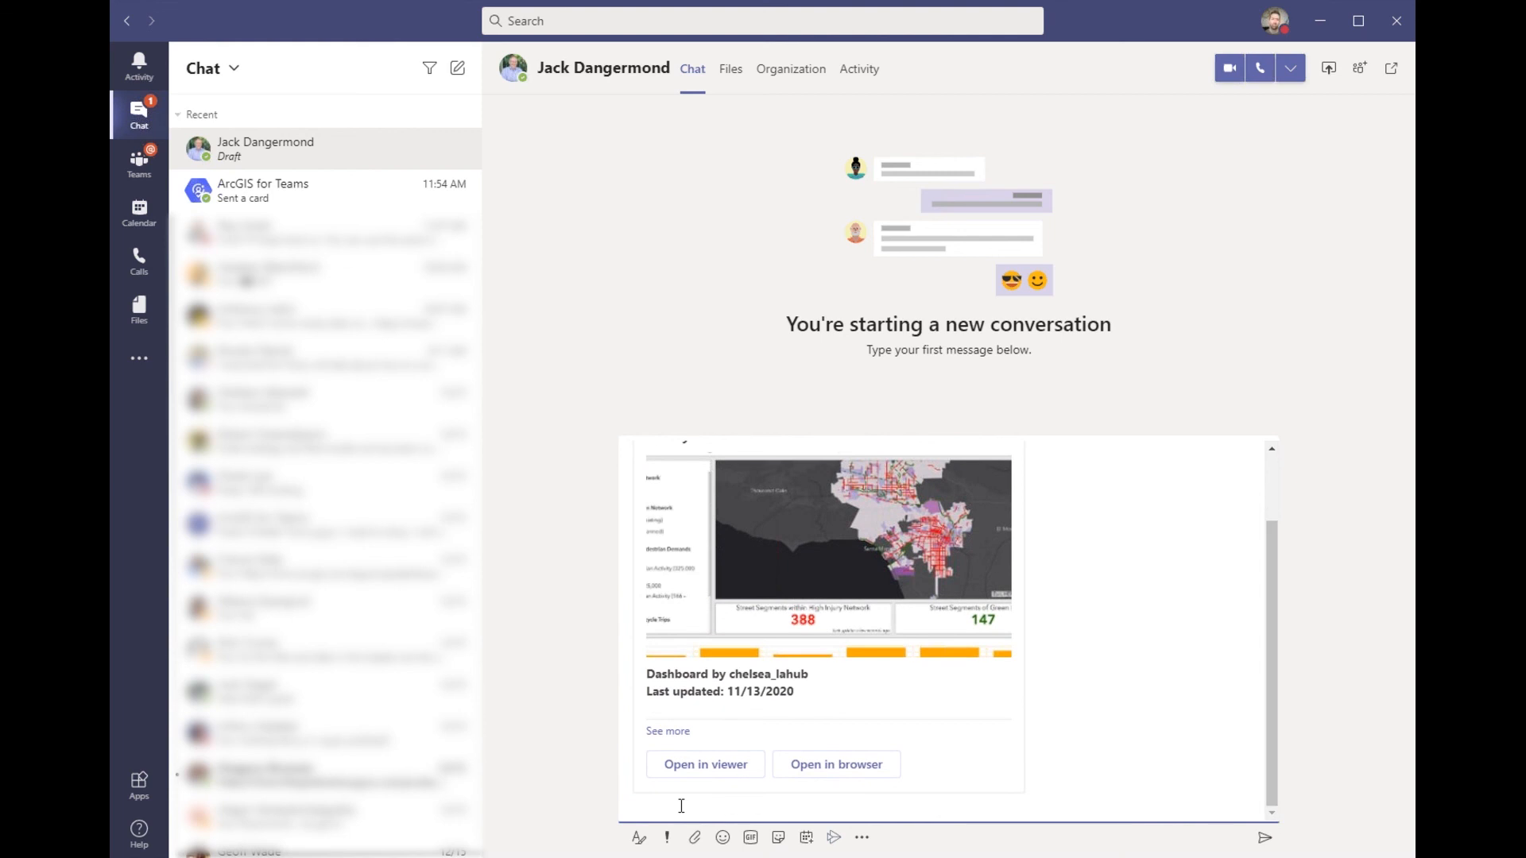
click(681, 805)
text(Here)
key(BackSpace)
key(BackSpace)
key(BackSpace)
text(Here )
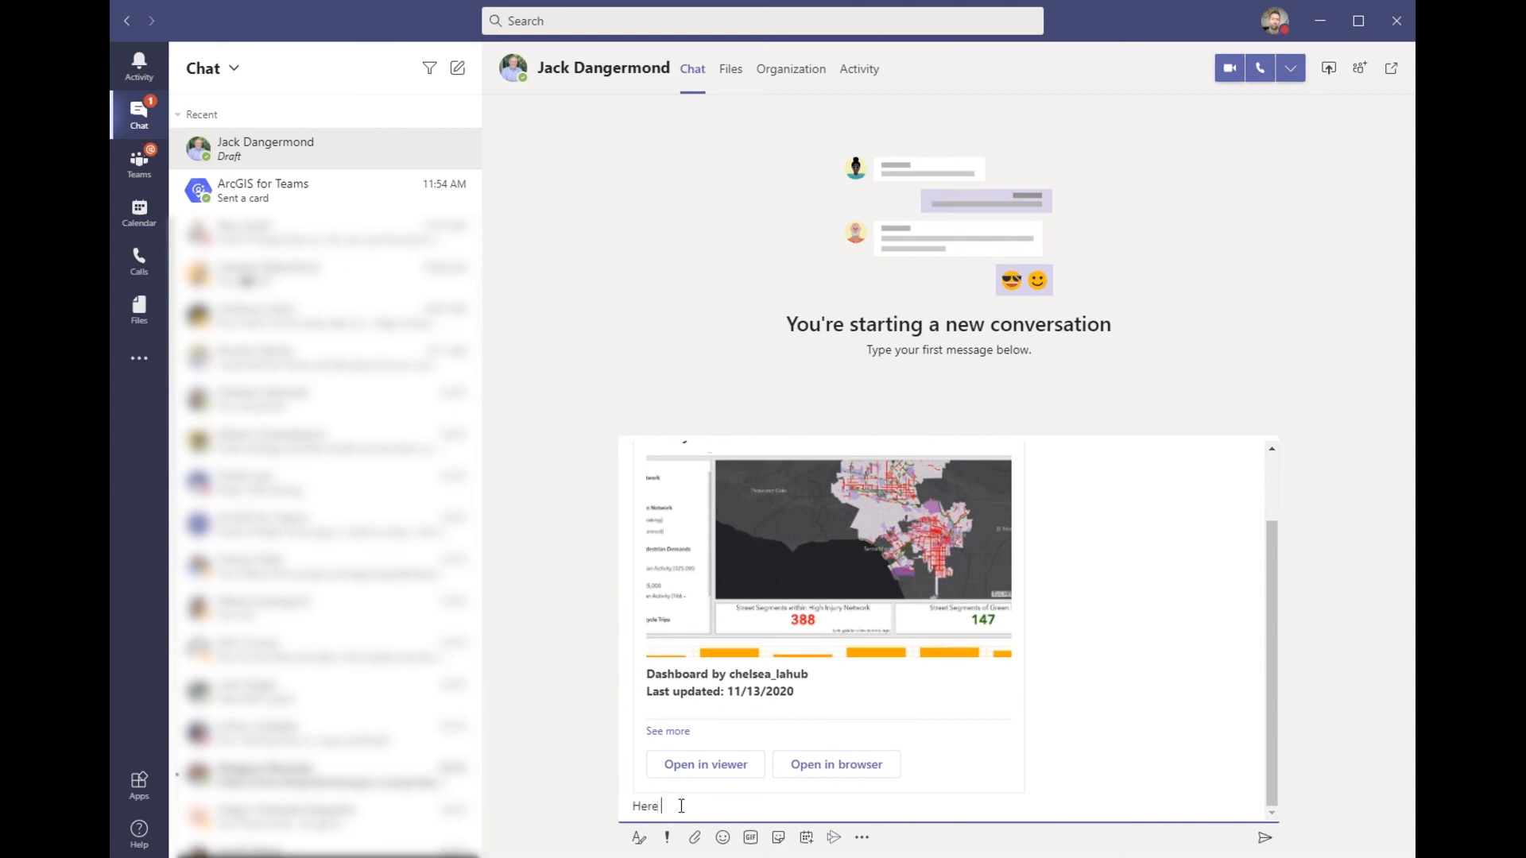
text(is the map yo)
text(u were asking abo)
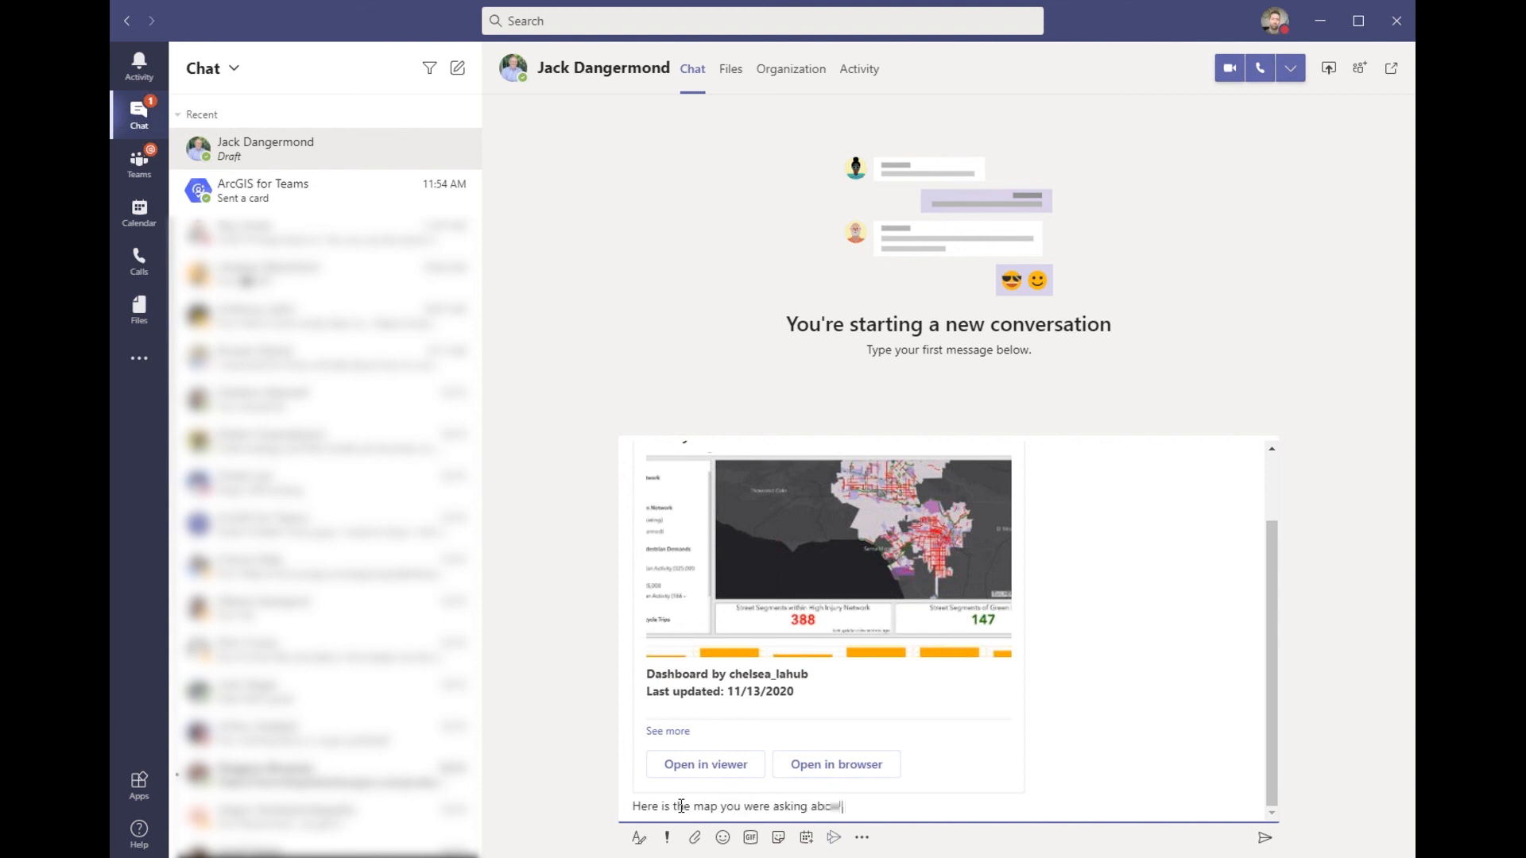
text(ut!)
click(1265, 837)
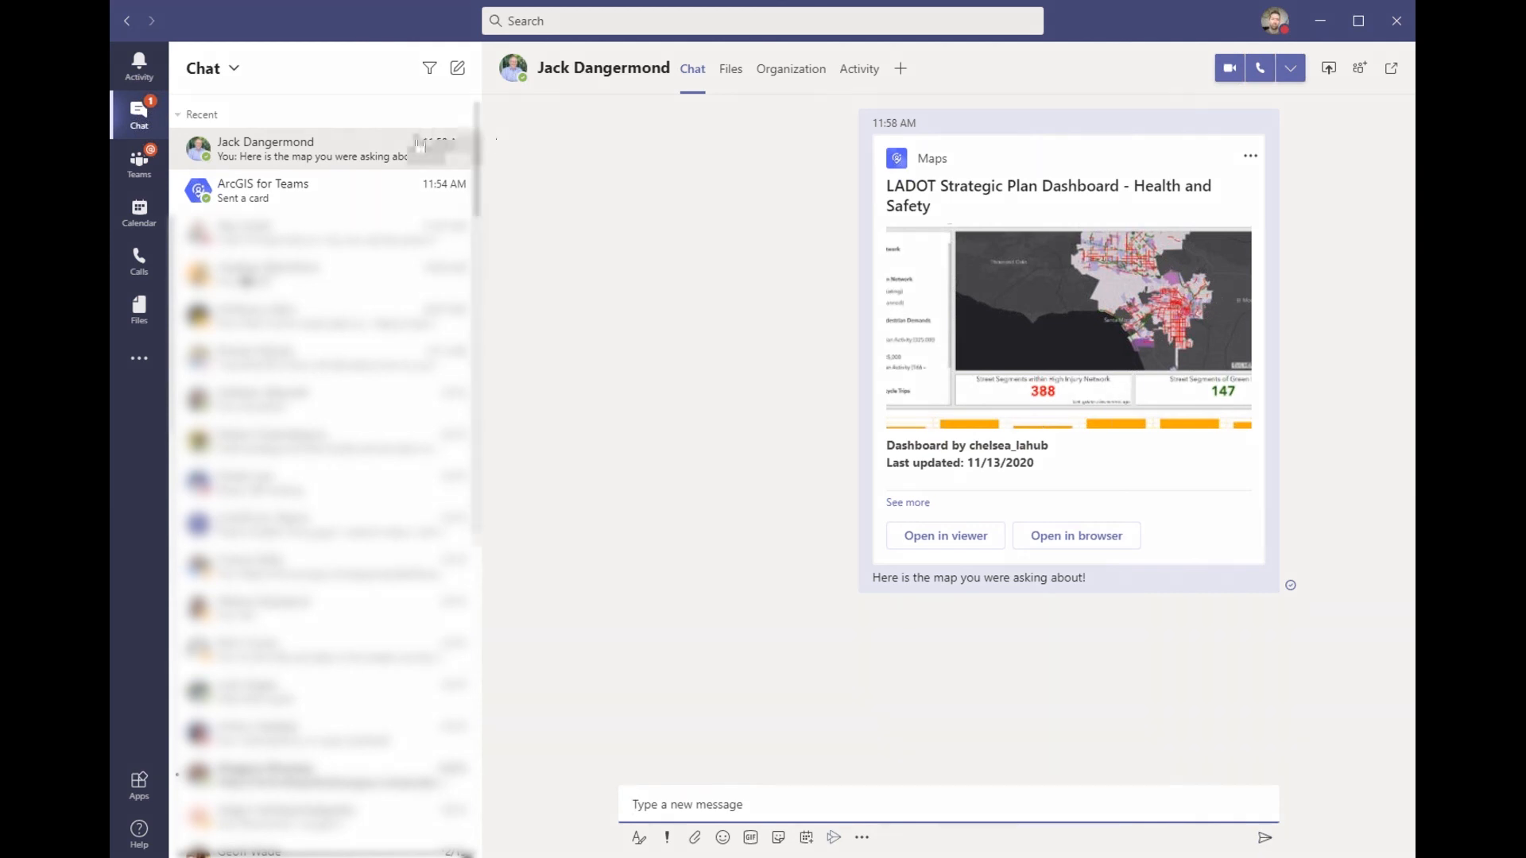
Open the Maps app from the additional-apps list and go to its settings
click(138, 358)
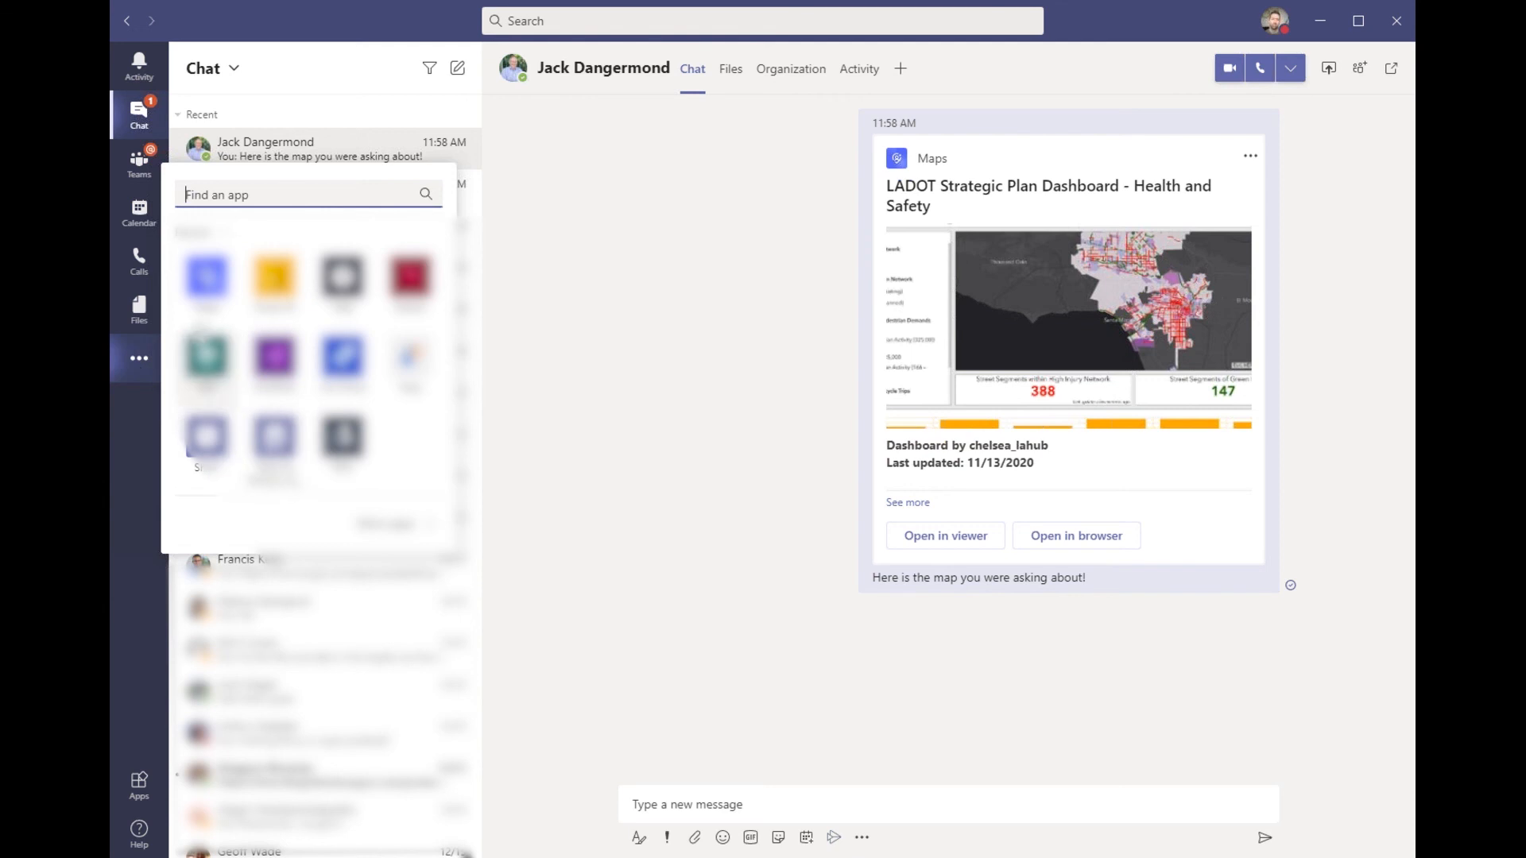
click(215, 293)
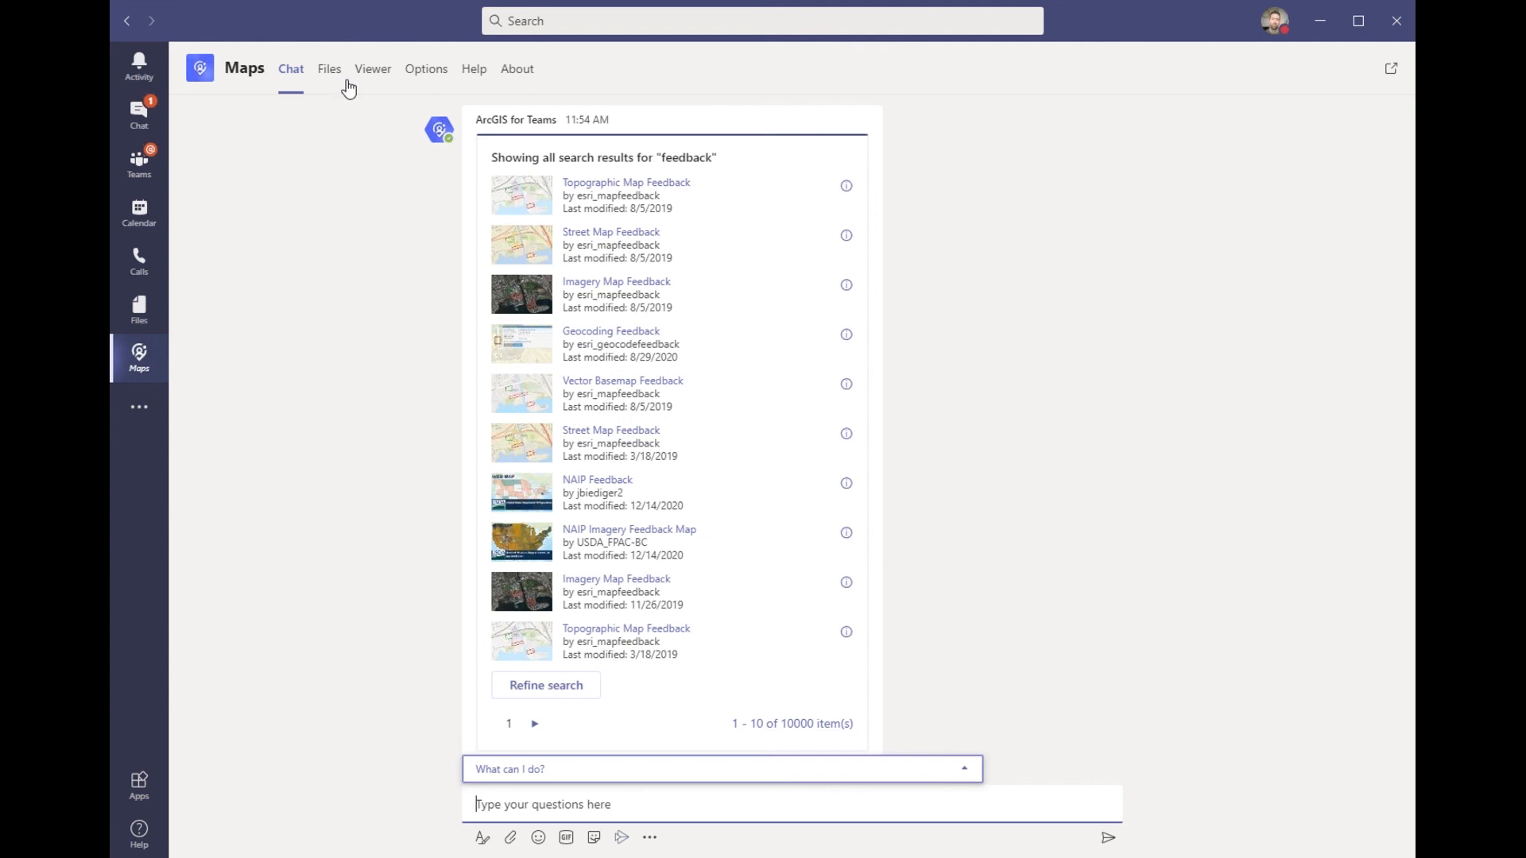
click(421, 74)
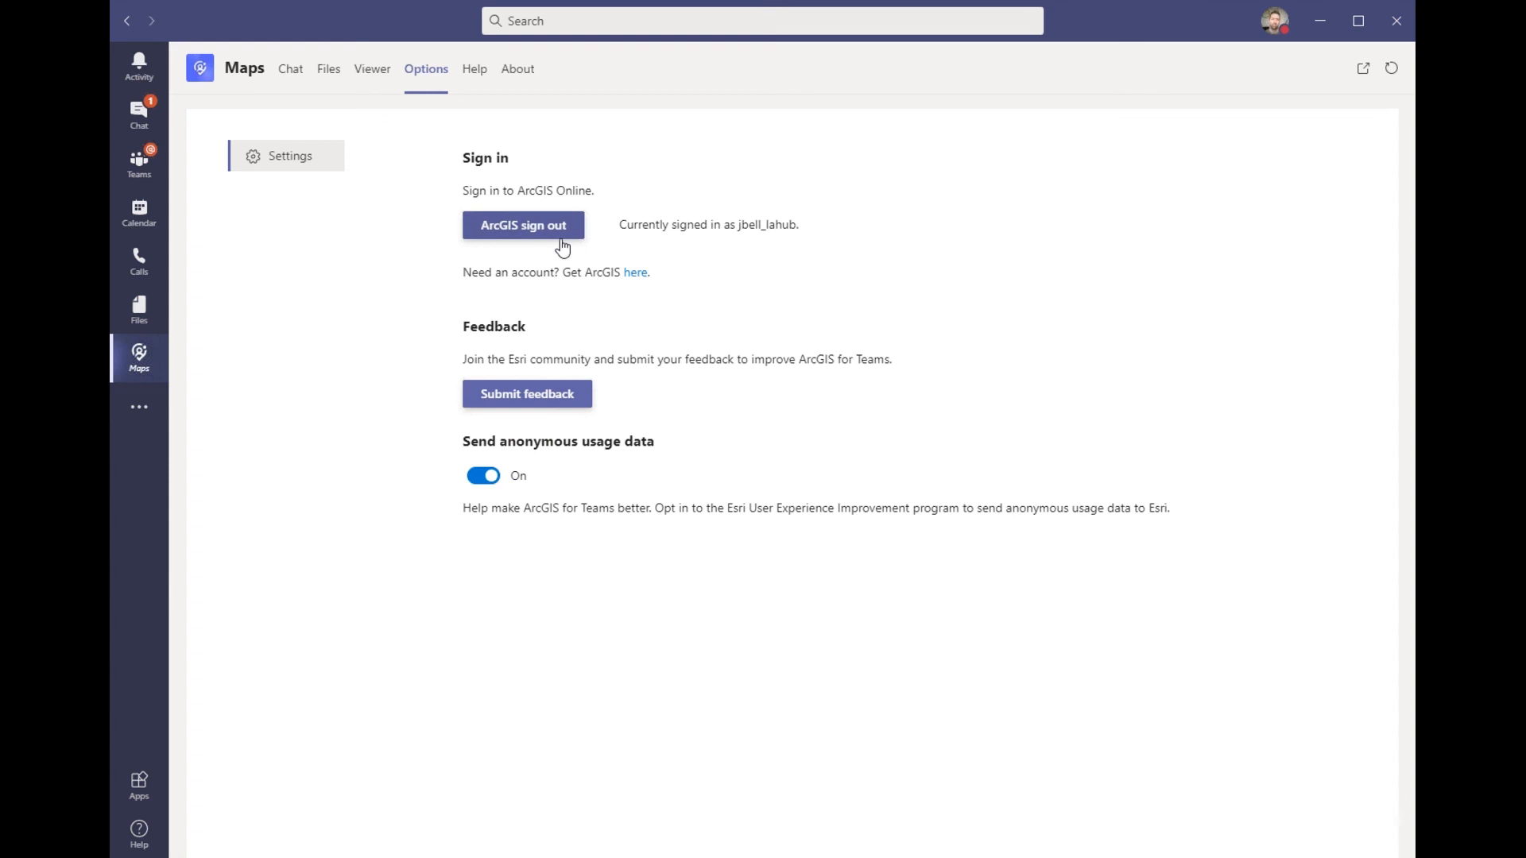
Toggle the ArcGIS Online sign-in, leave it signed out, and return to the Maps chat
click(534, 238)
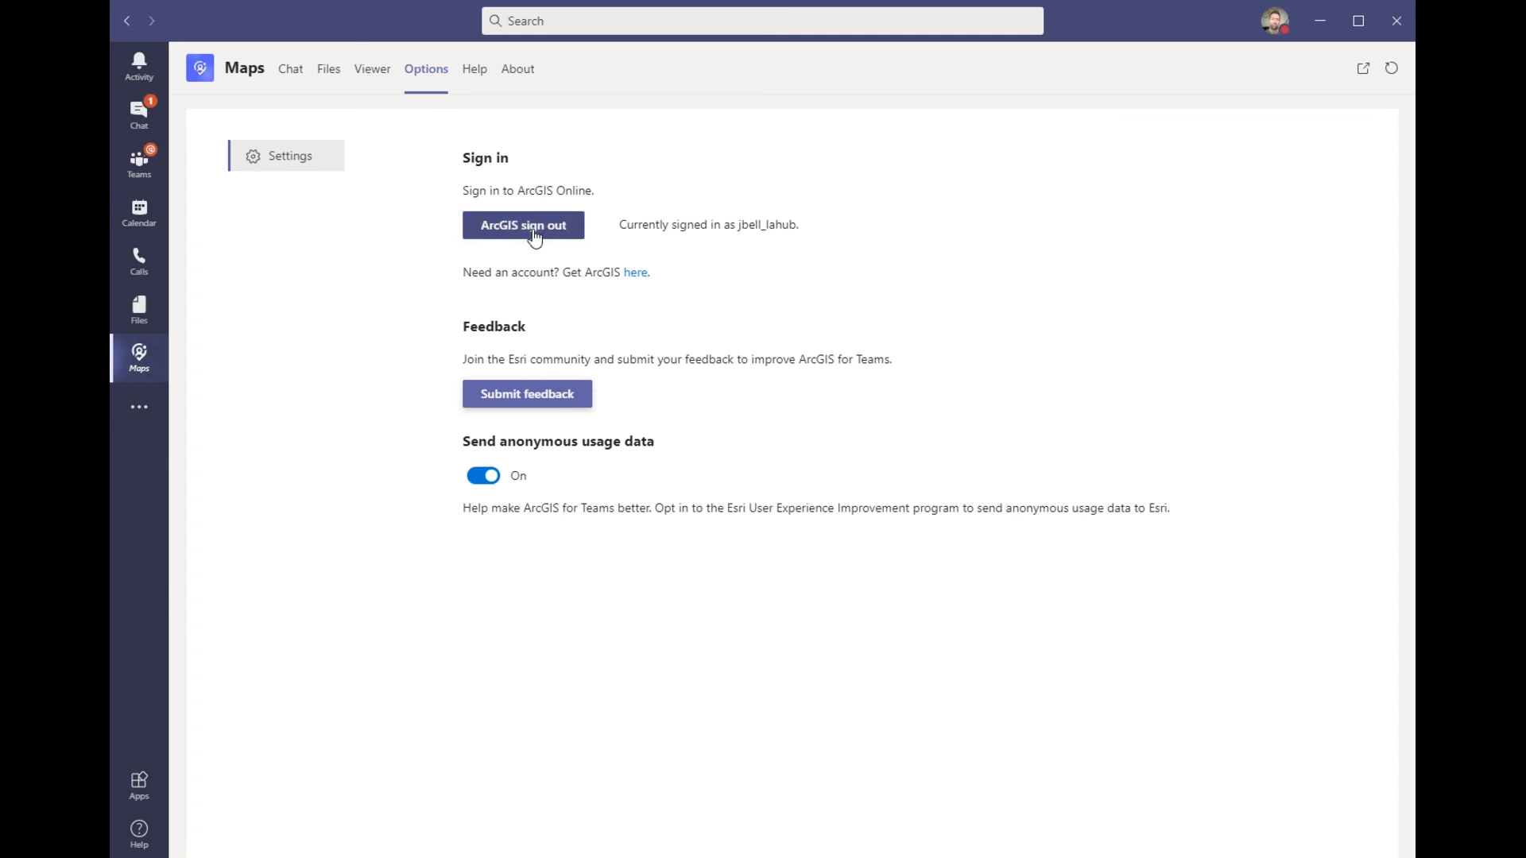
click(532, 237)
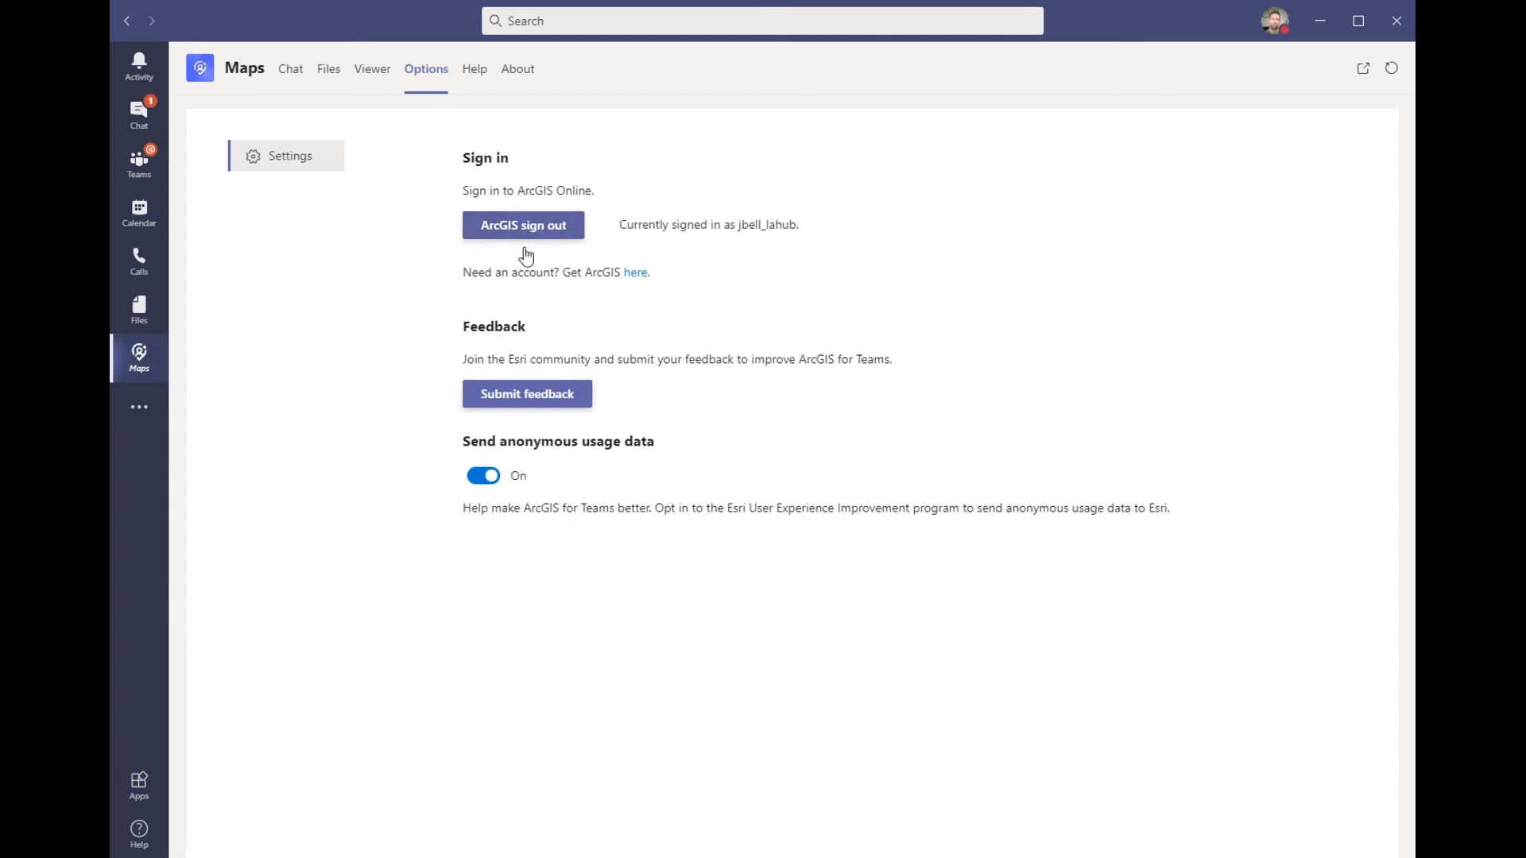
click(523, 234)
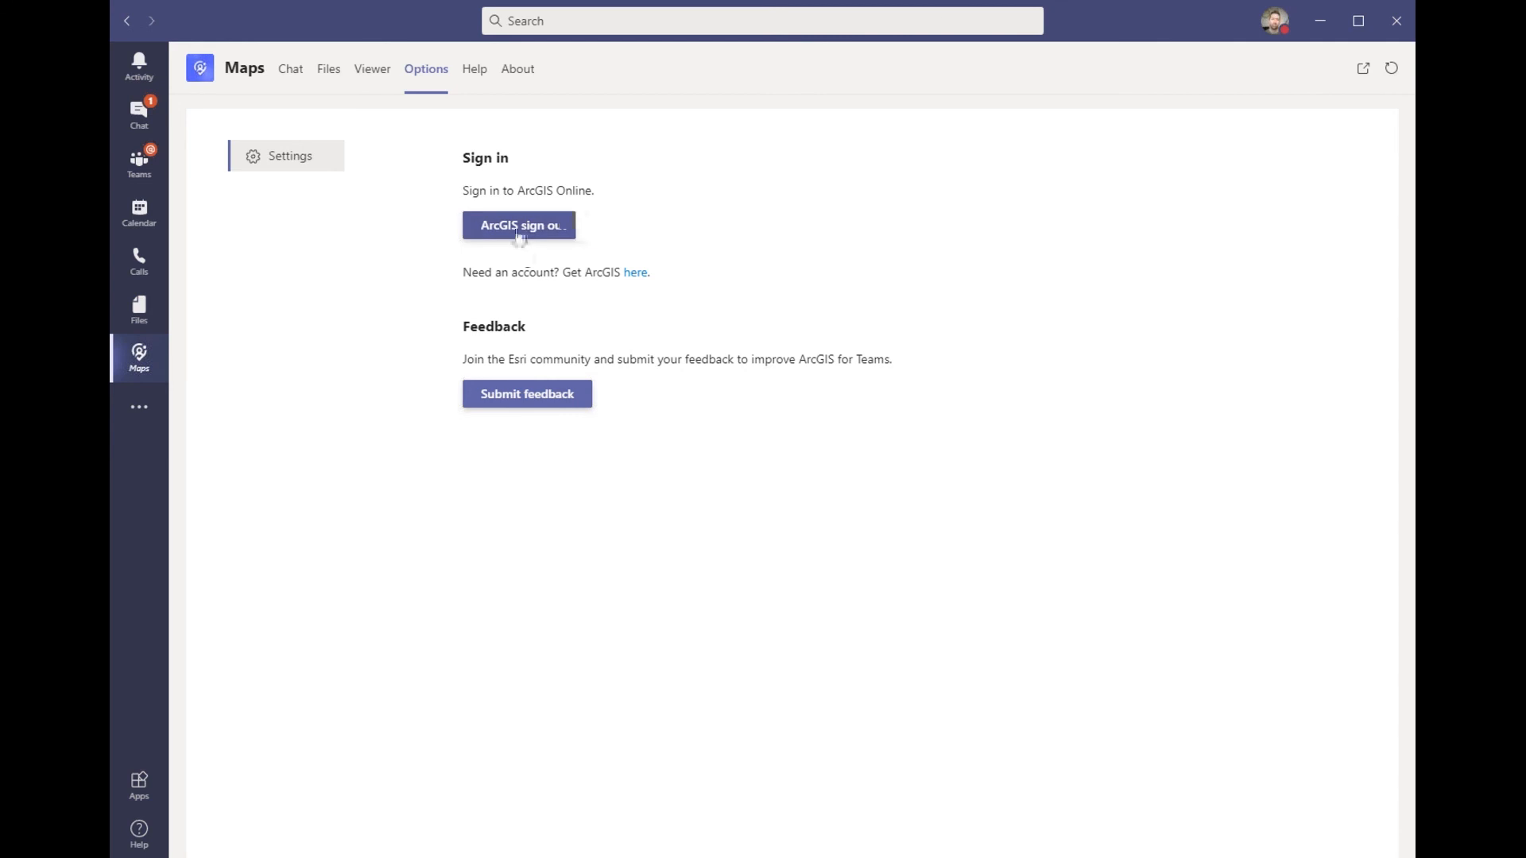
click(290, 71)
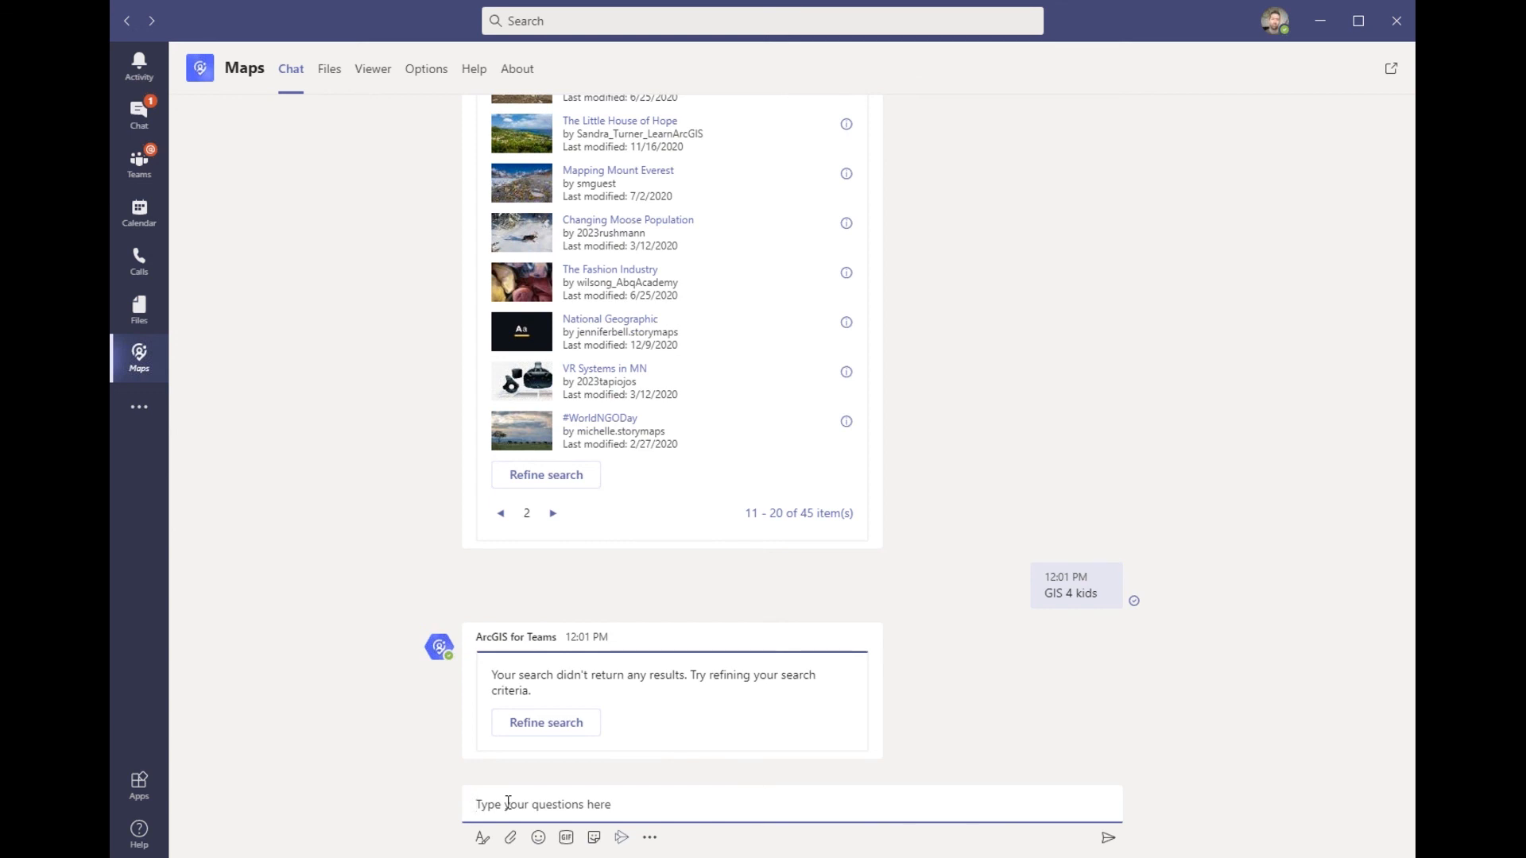
text(National Geo)
text(graphic)
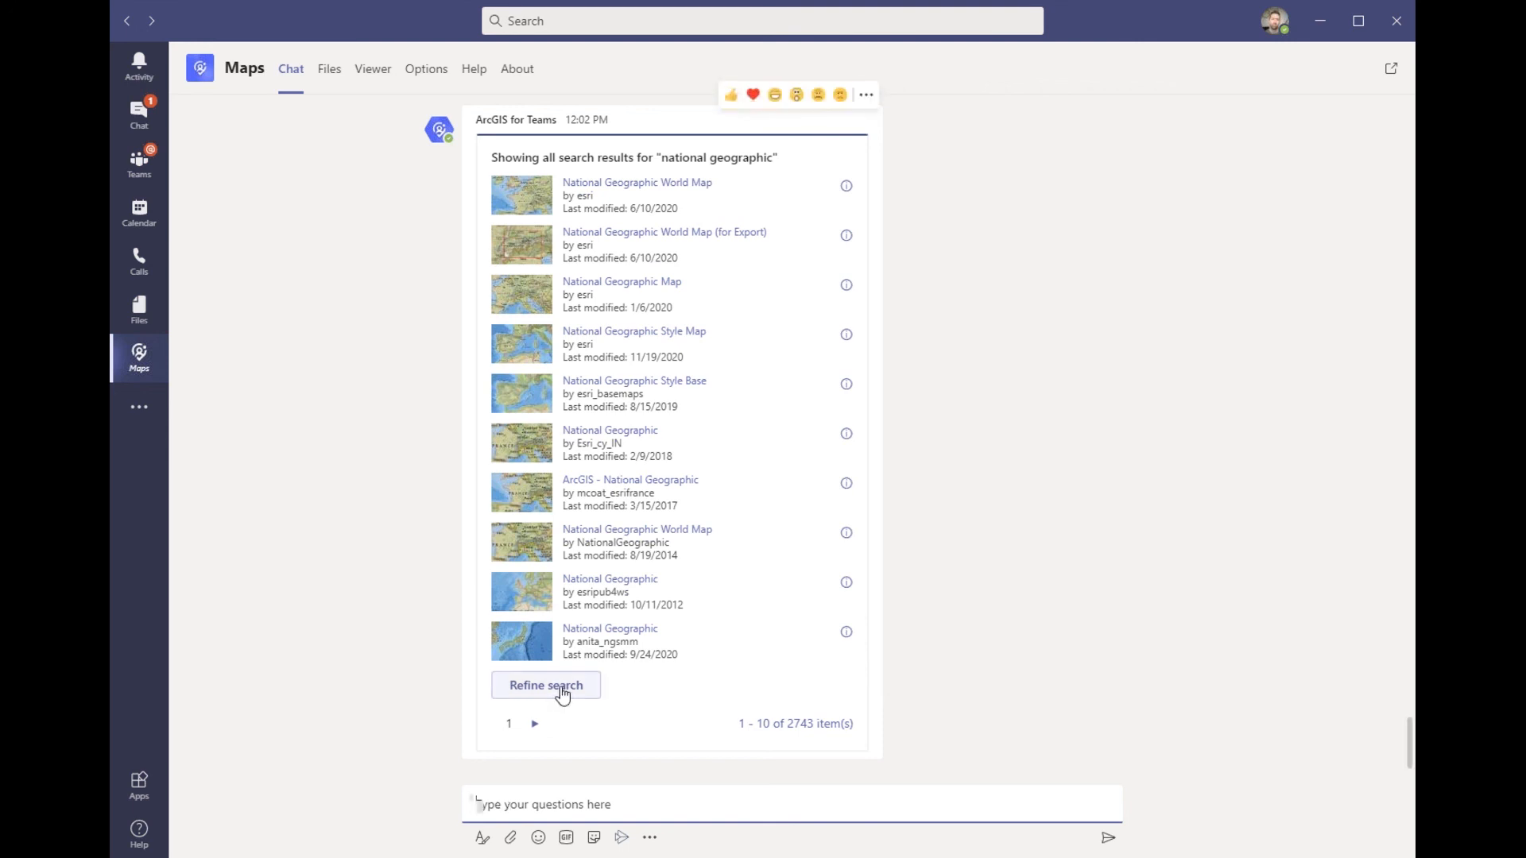
Bring up the Refine search dialog for the National Geographic results
mouse_move(546, 685)
click(561, 691)
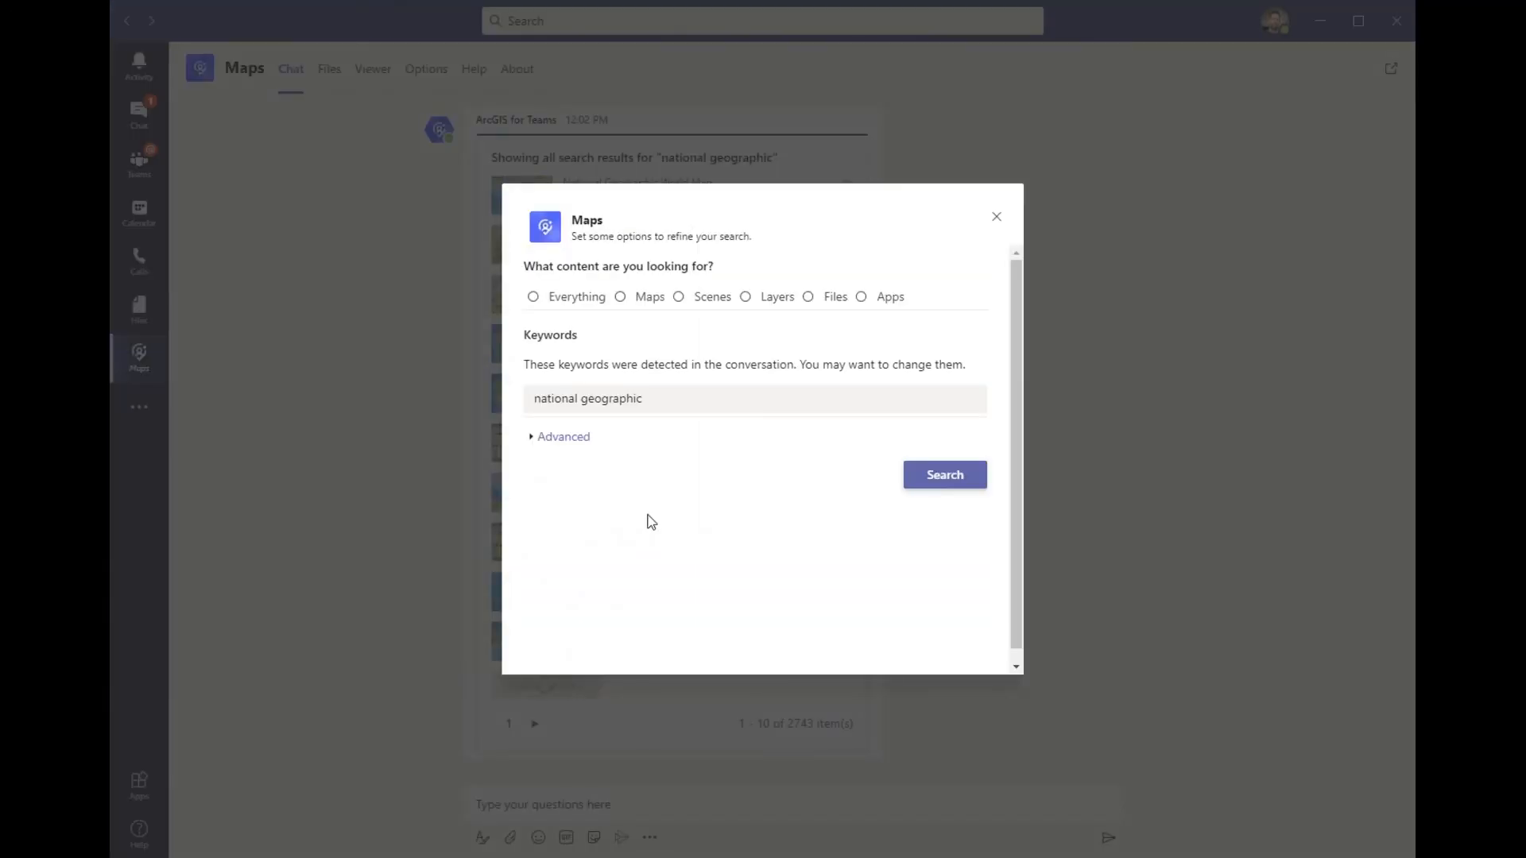
Limit the National Geographic results to Apps of type ArcGIS StoryMaps
click(863, 298)
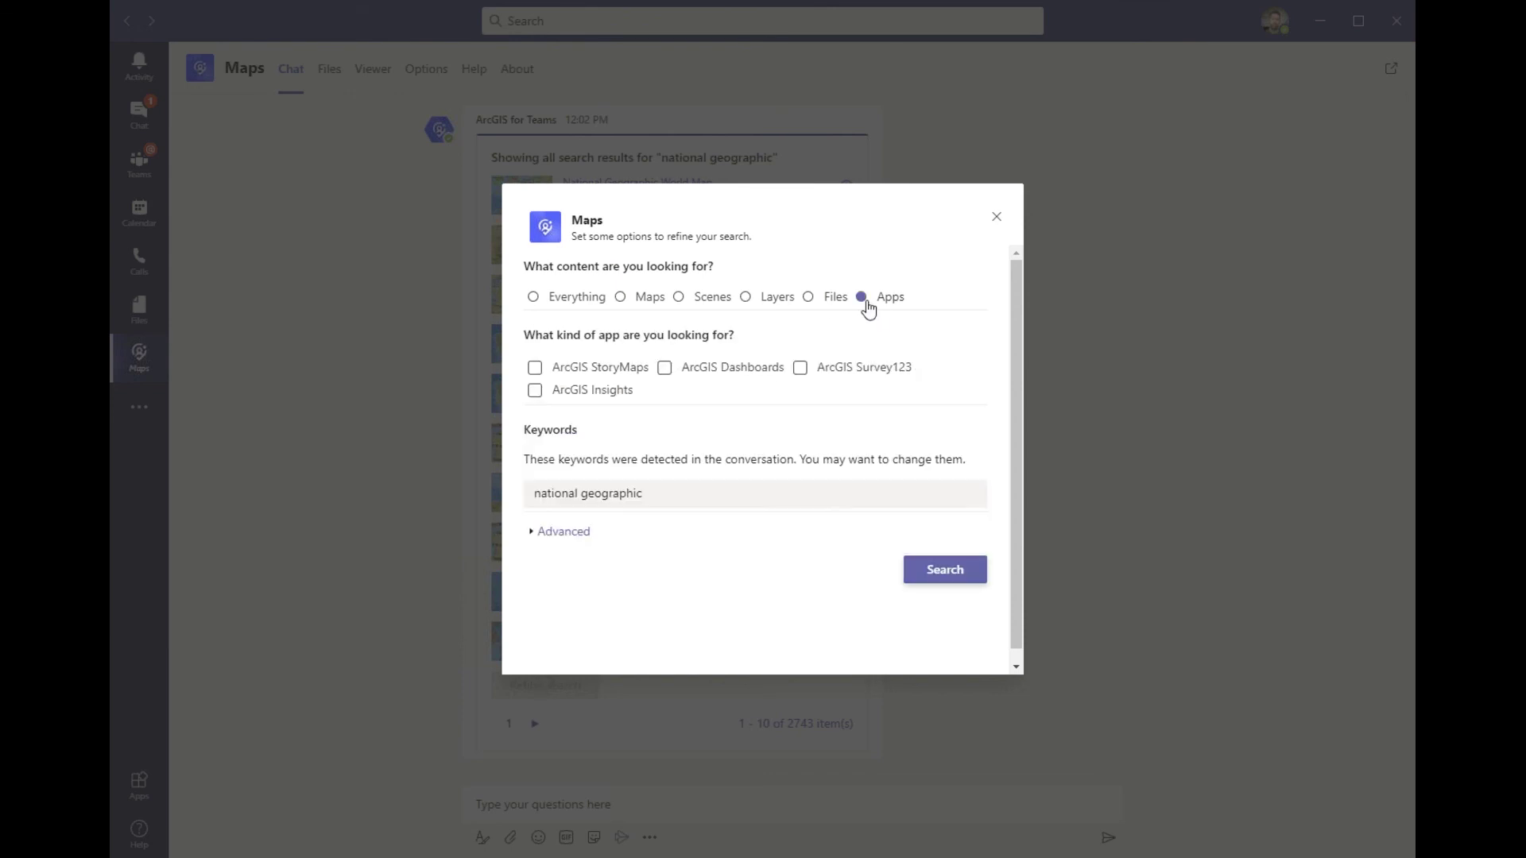
click(537, 378)
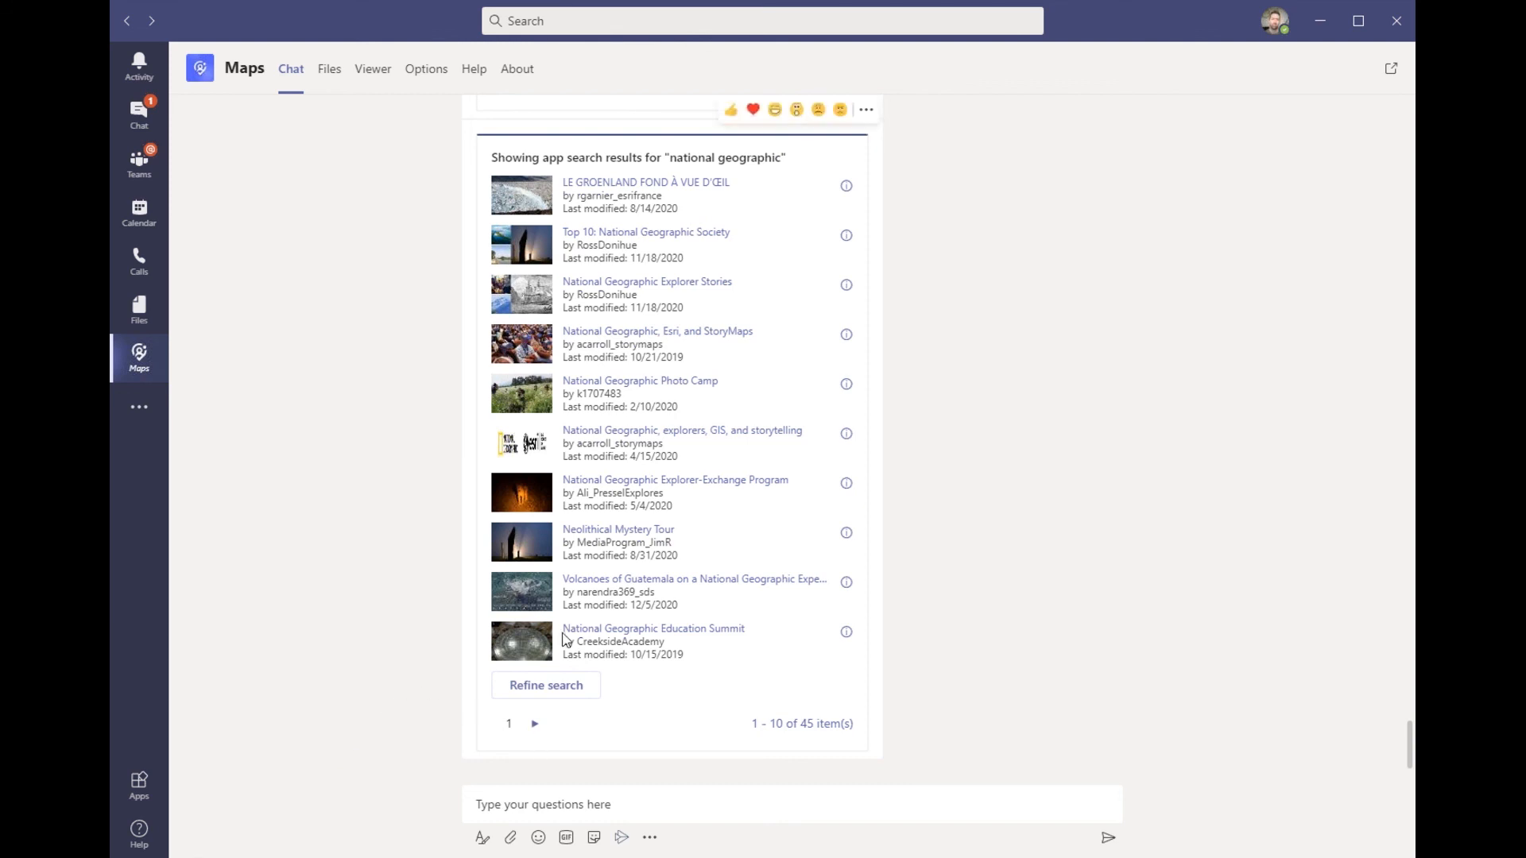
Go to page 2 of the results and open the 'GIS for Kids' story map in the viewer
mouse_move(672, 430)
click(535, 725)
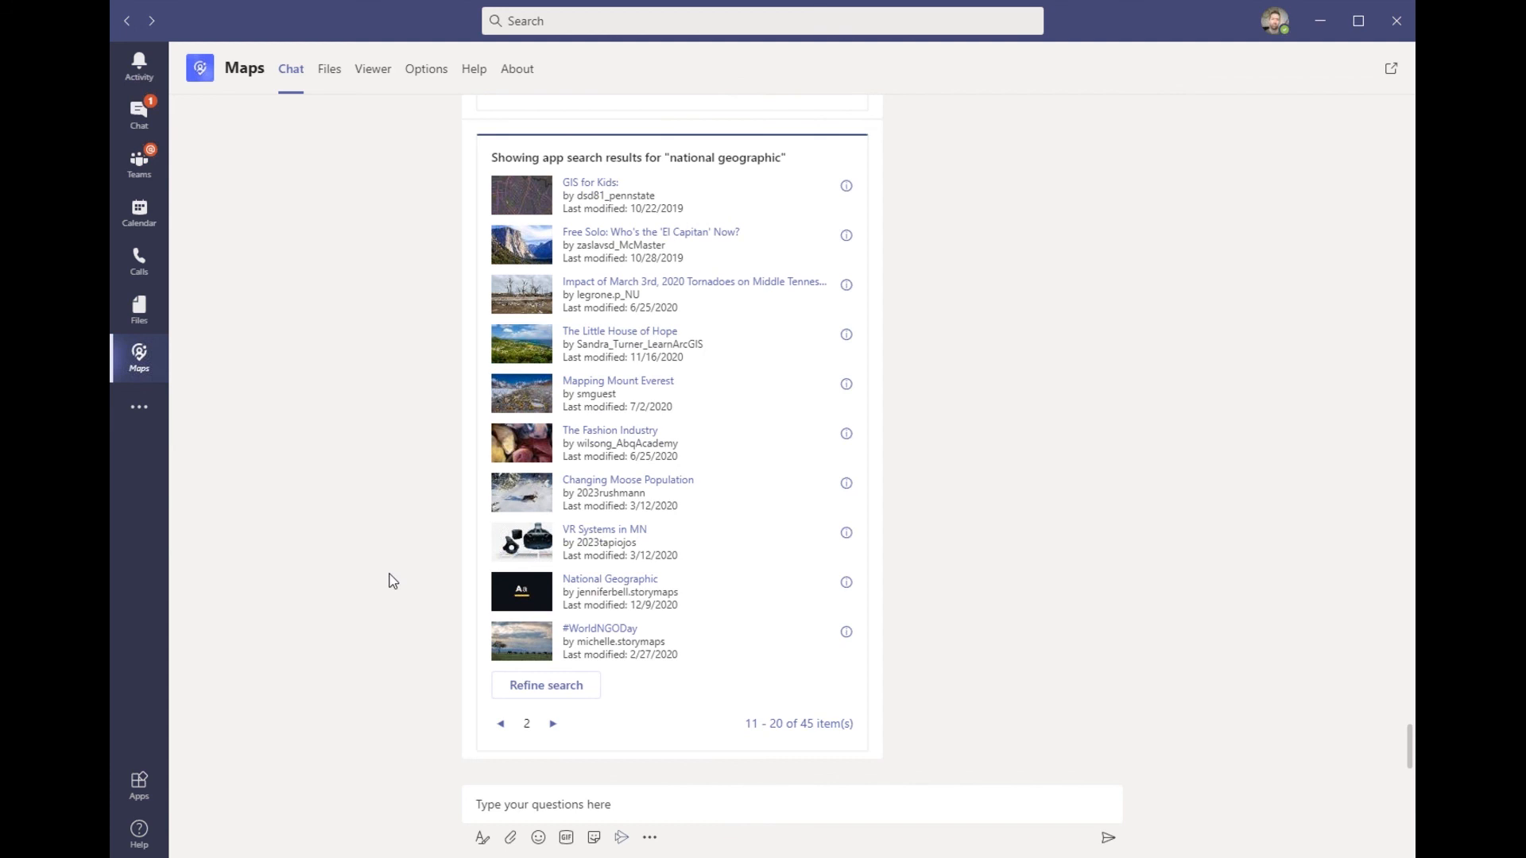
click(514, 198)
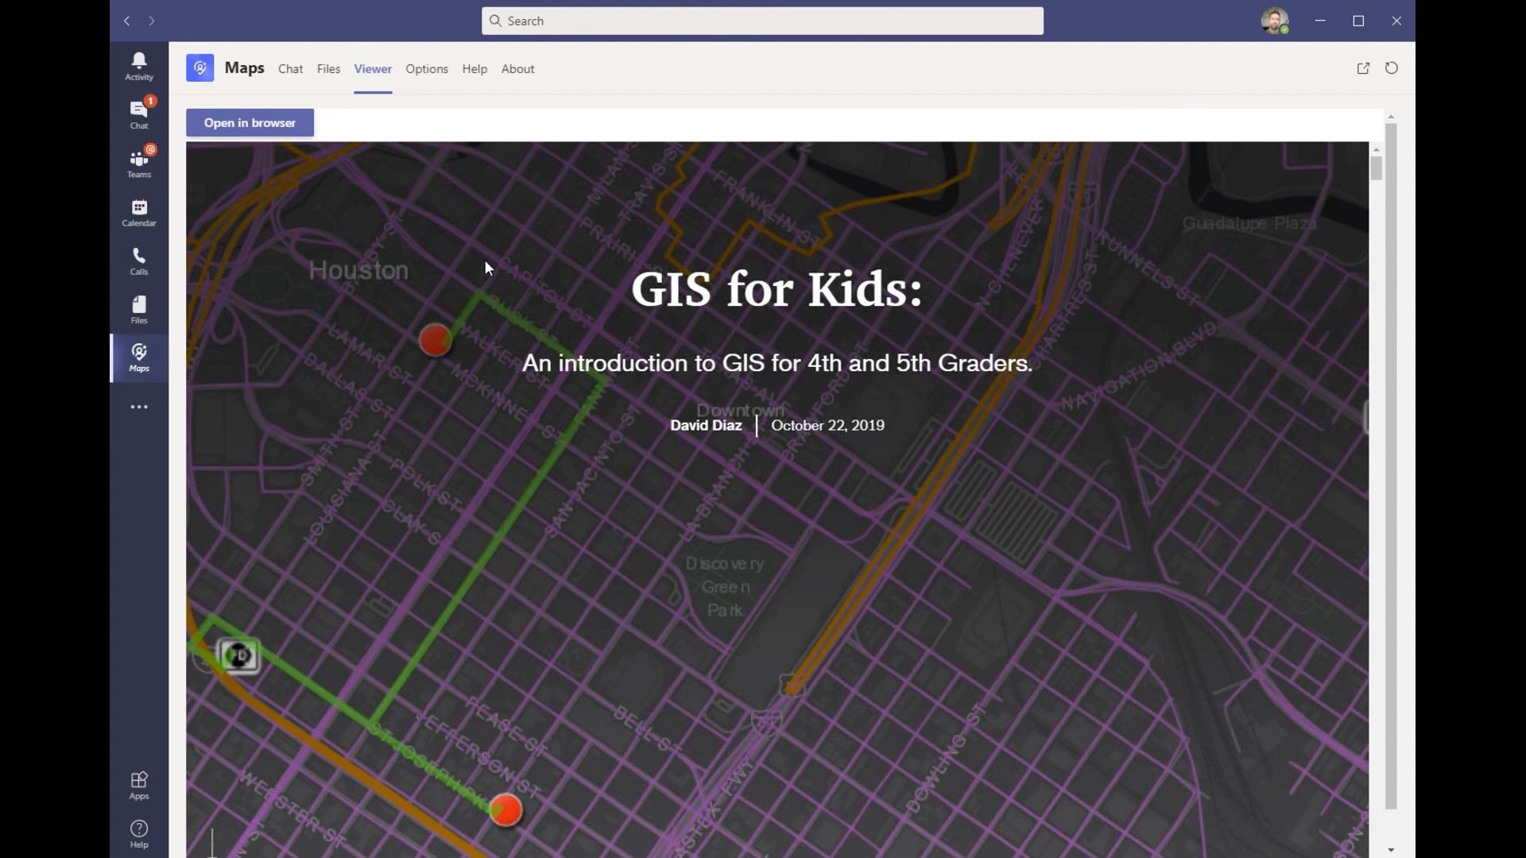
scroll(485, 260, down, 3)
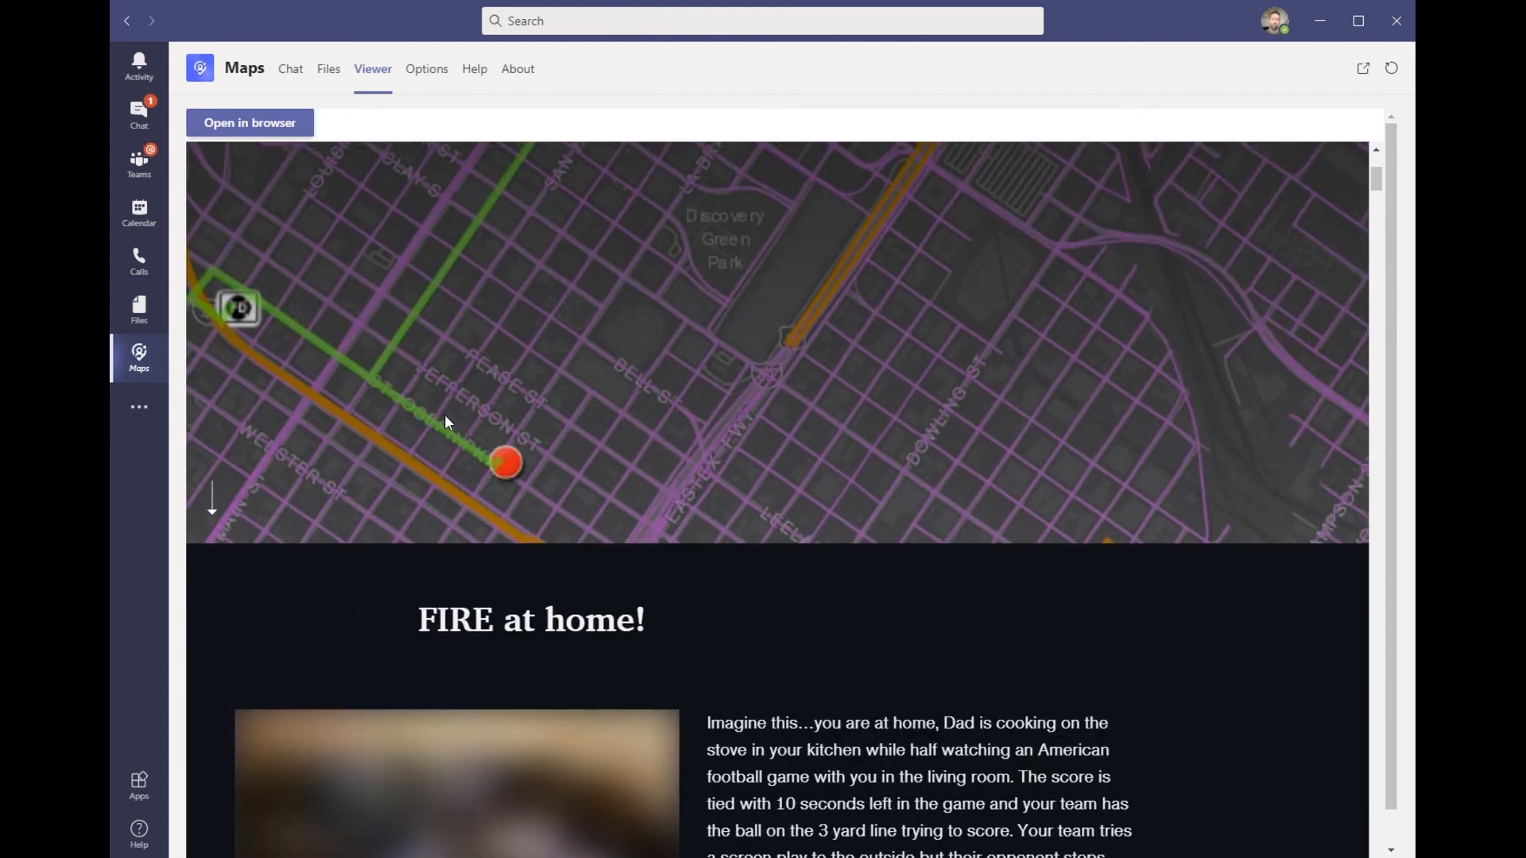
scroll(444, 414, down, 2)
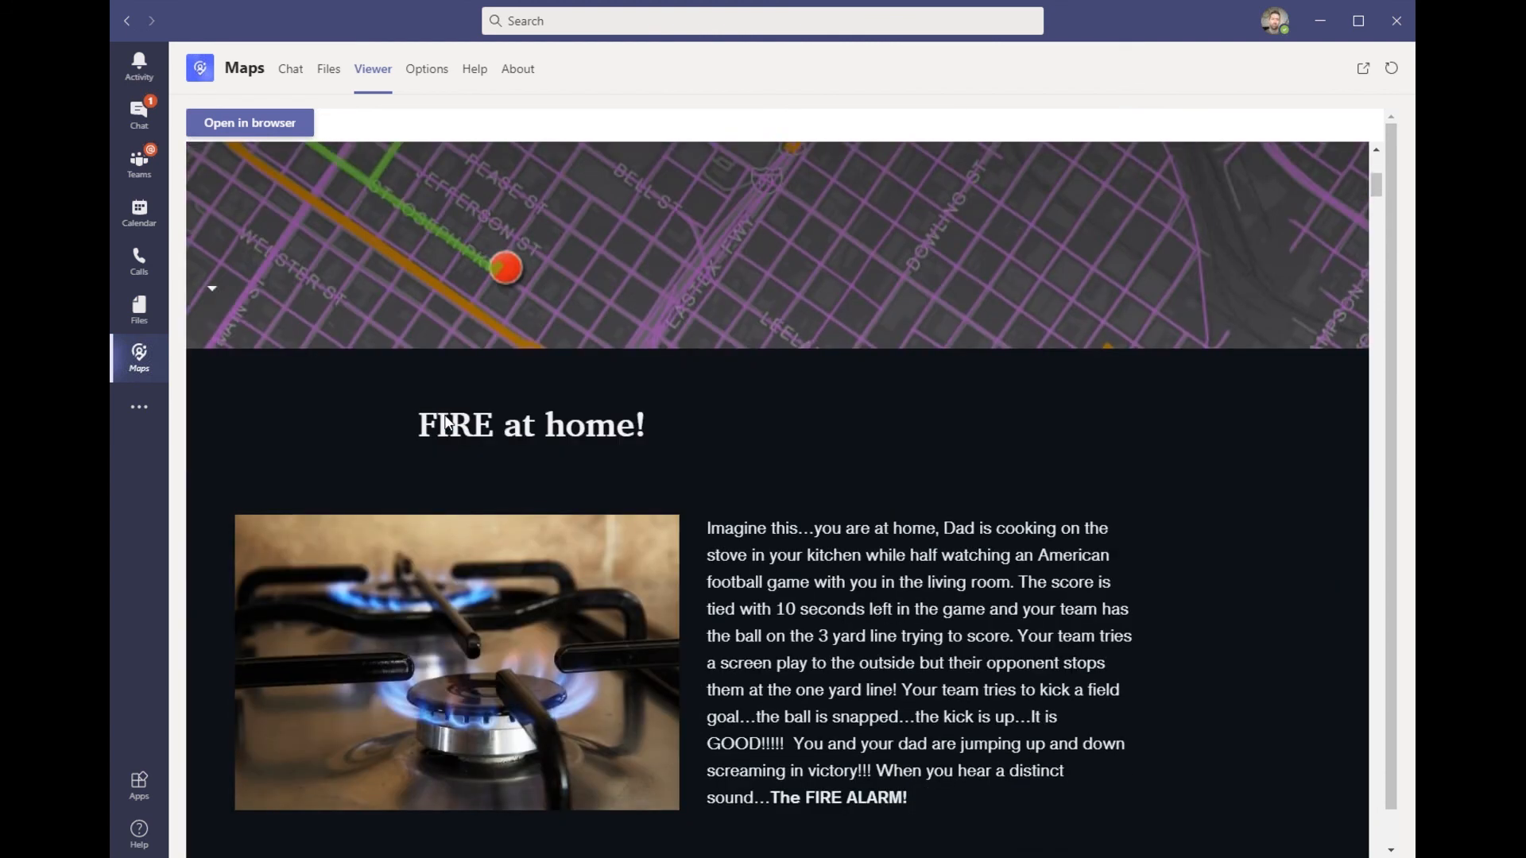
scroll(445, 413, down, 2)
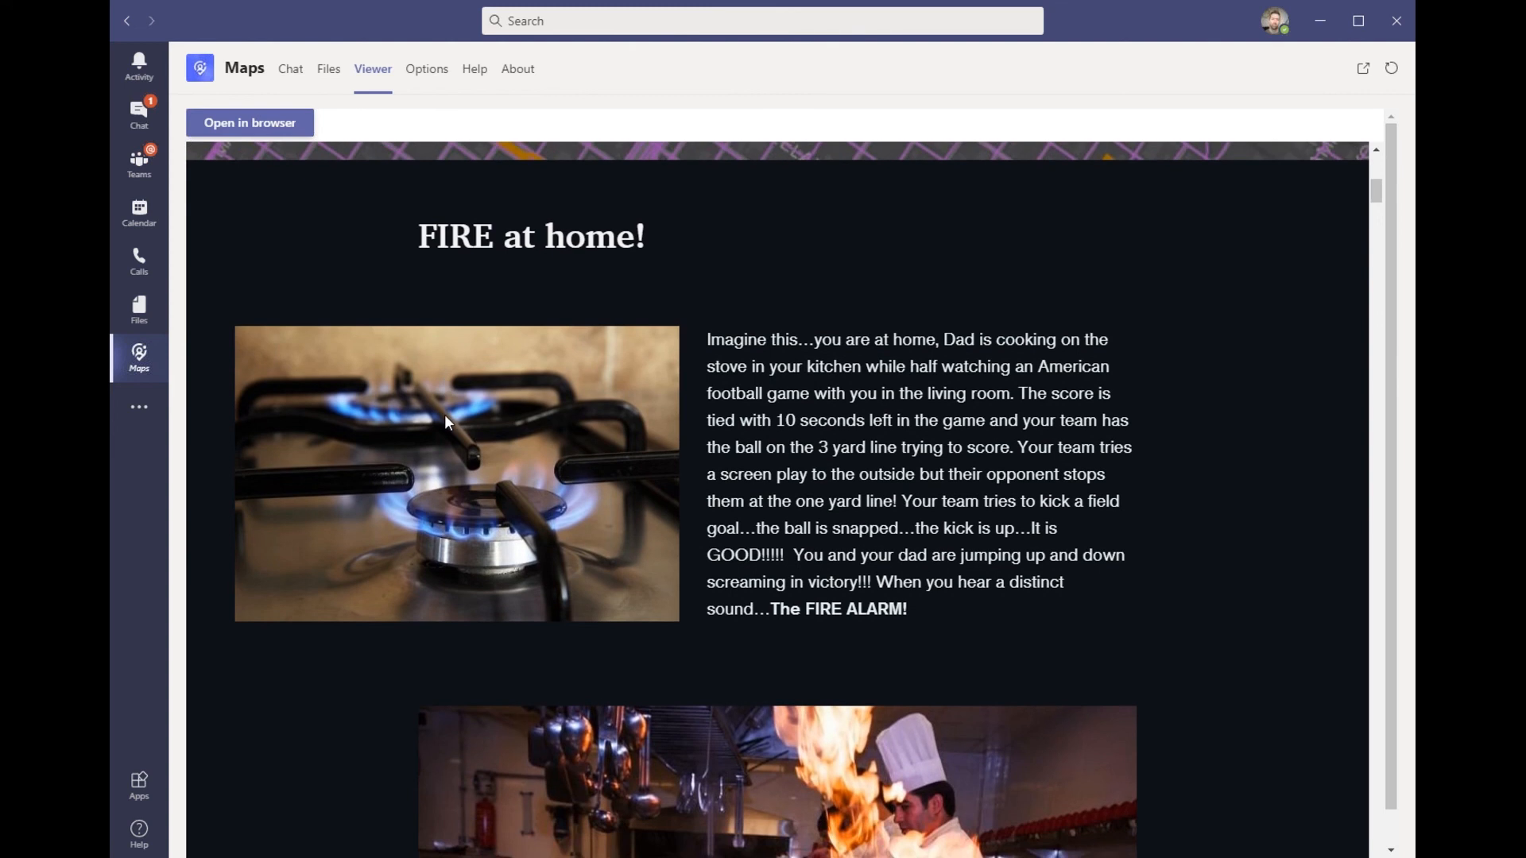
scroll(445, 414, down, 2)
scroll(444, 414, down, 1)
scroll(445, 423, down, 1)
scroll(446, 422, down, 2)
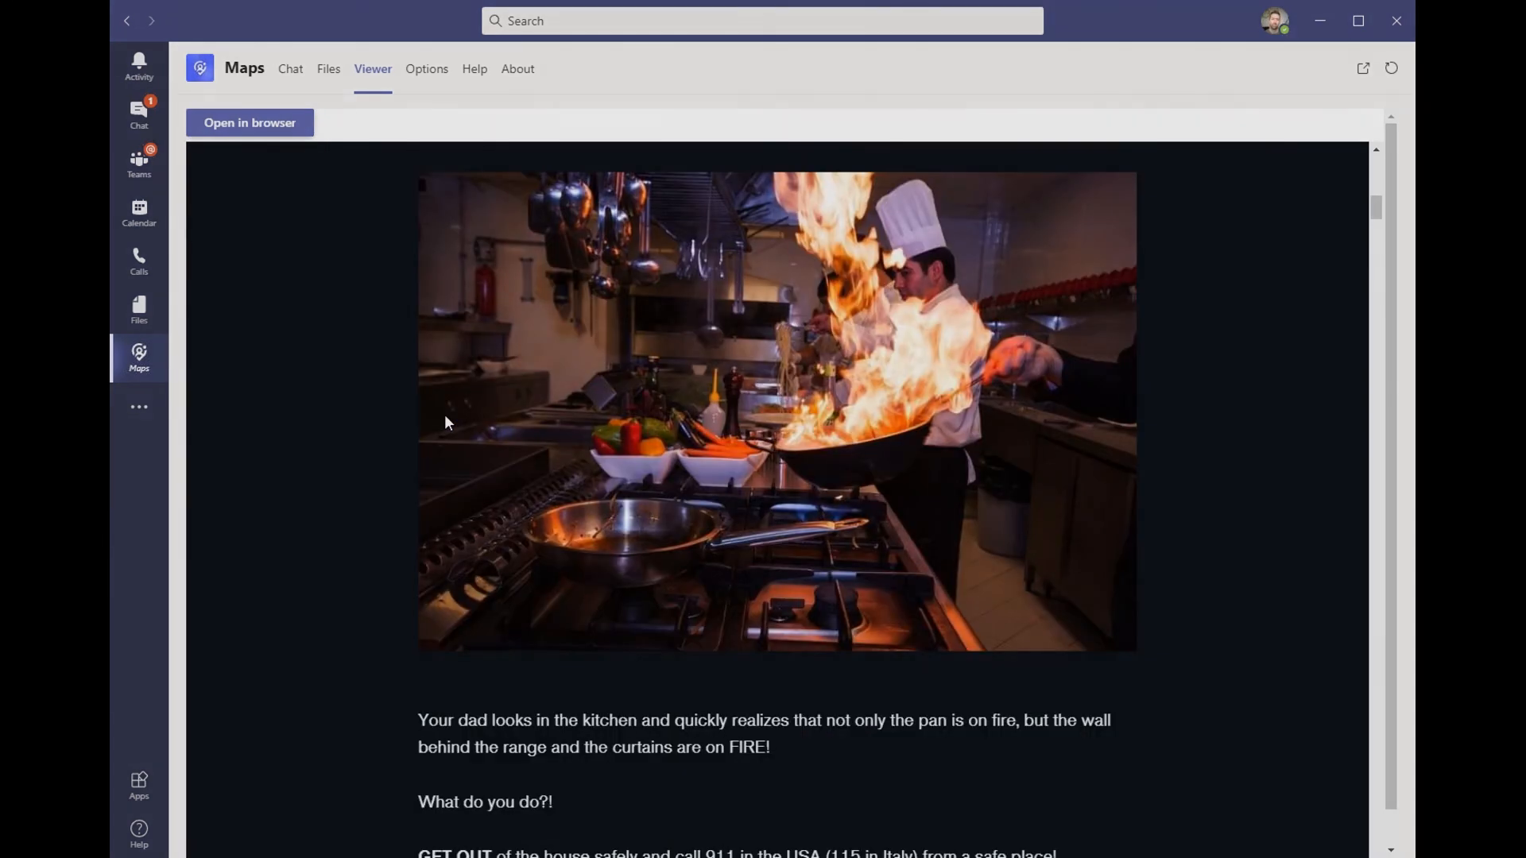